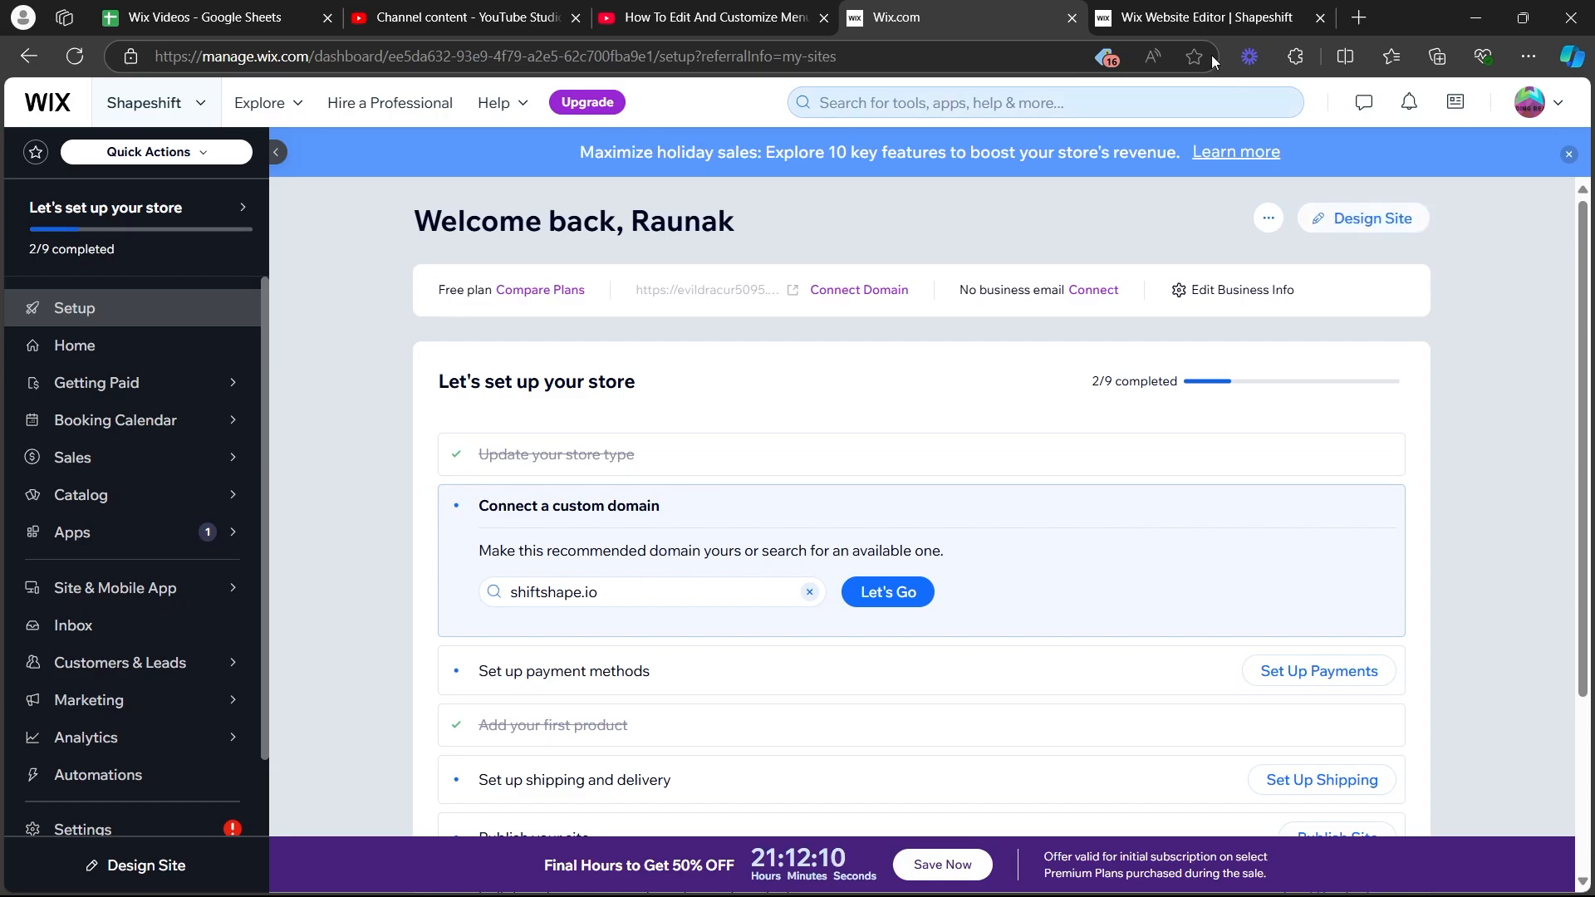
- Switch to the Wix editor, open the site's pages and menu list, and view the types of menu item that can be added
{"action": "left_click", "coordinate": [1173, 7]}
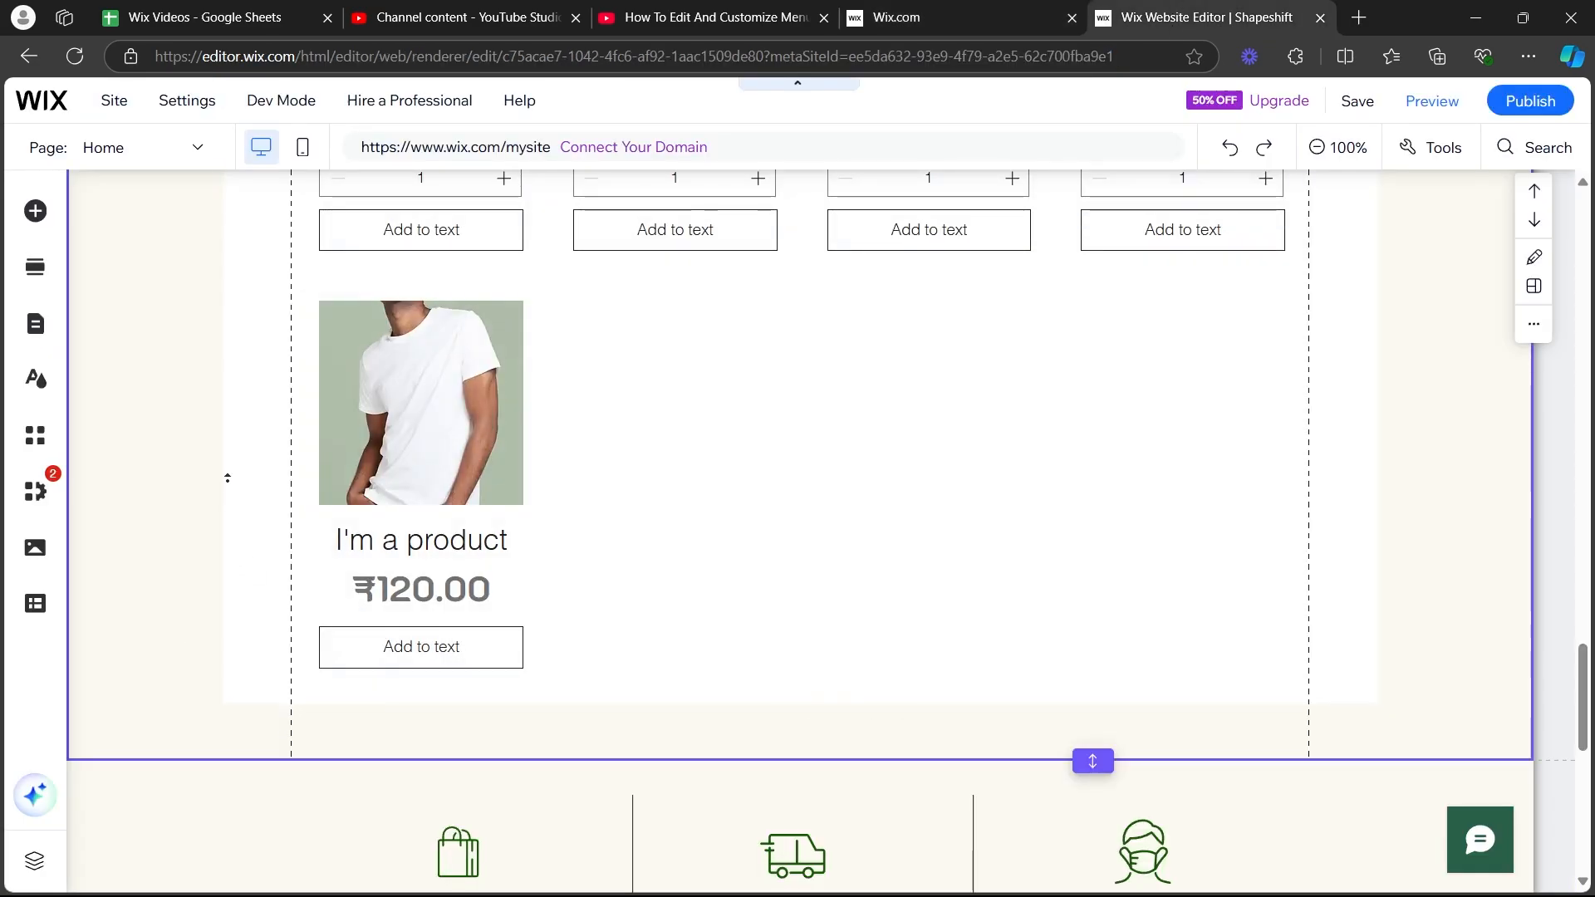
{"action": "scroll", "coordinate": [224, 473], "scroll_direction": "up", "scroll_amount": 15}
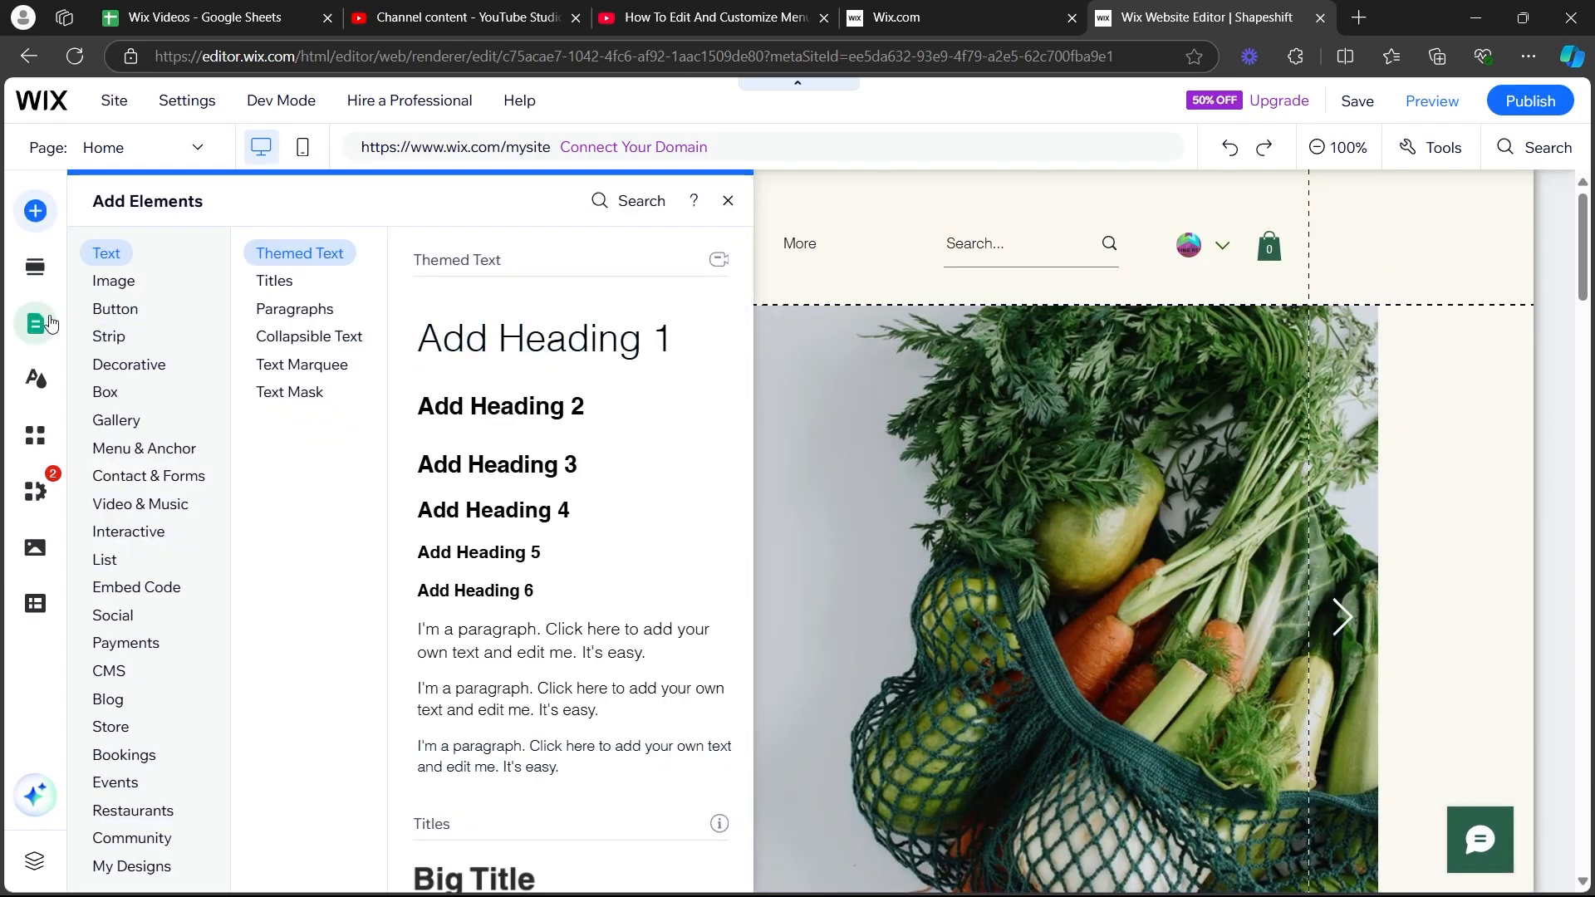
{"action": "left_click", "coordinate": [35, 322]}
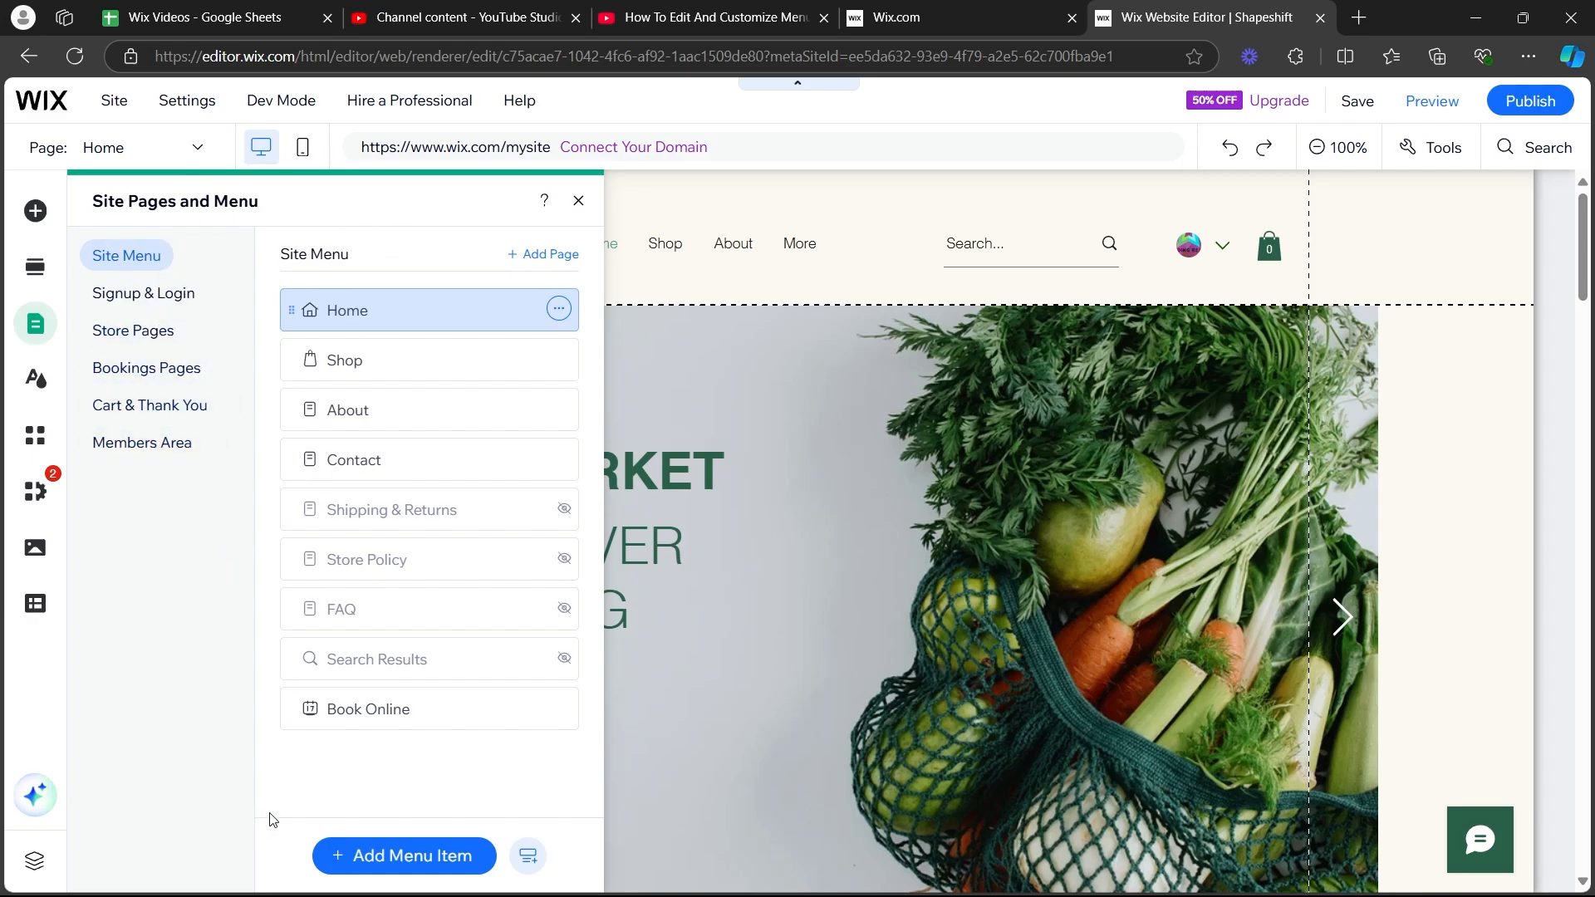
{"action": "left_click", "coordinate": [428, 860]}
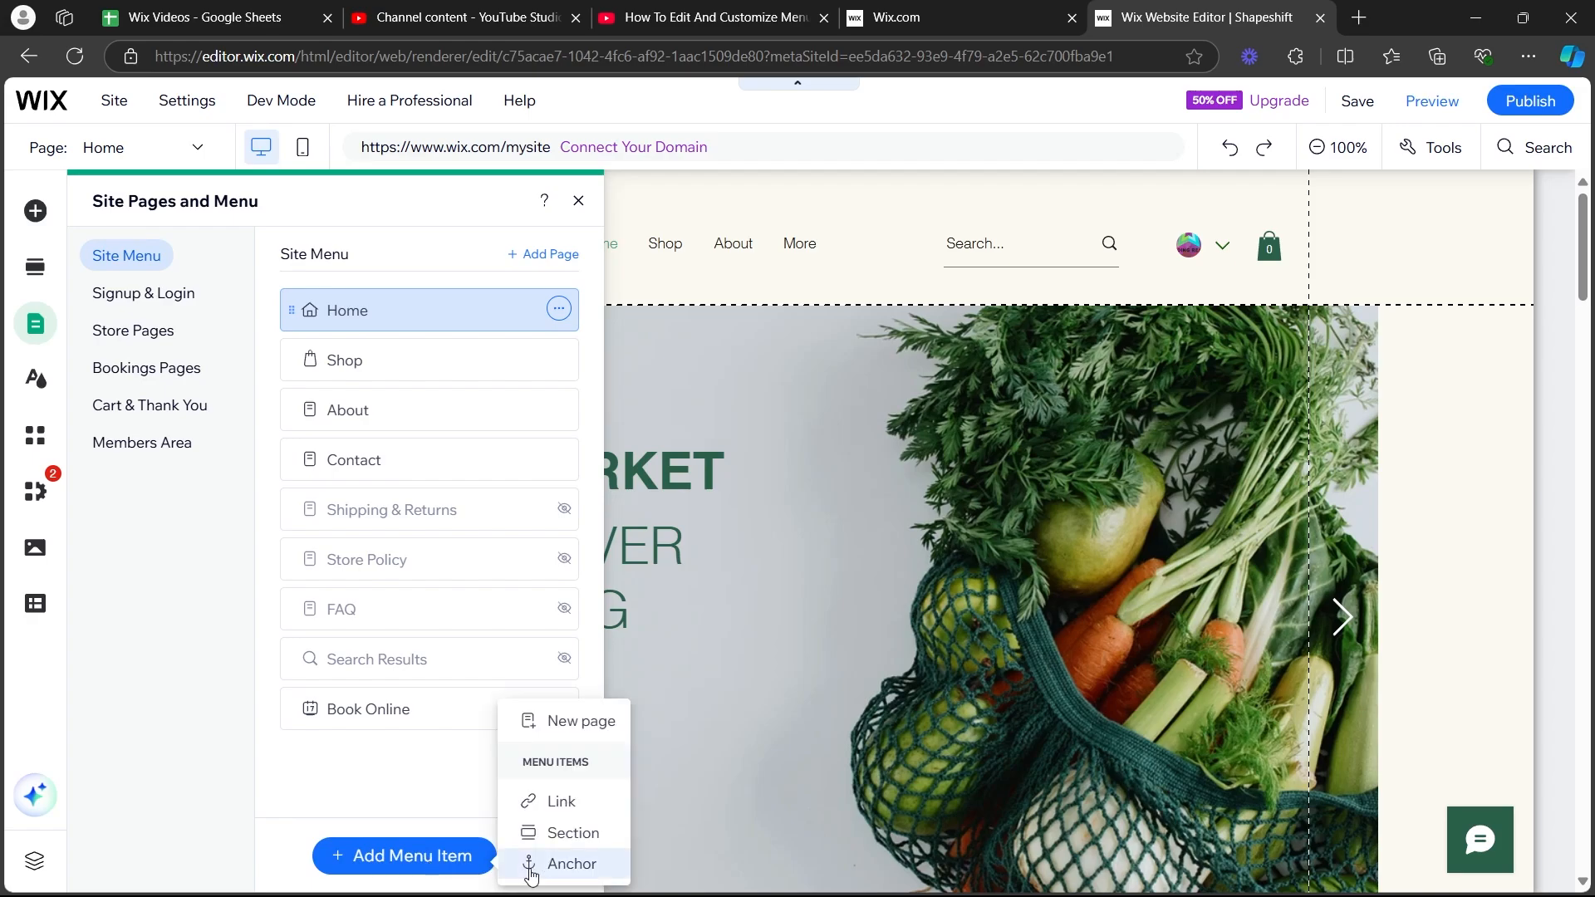
{"action": "left_click", "coordinate": [562, 801]}
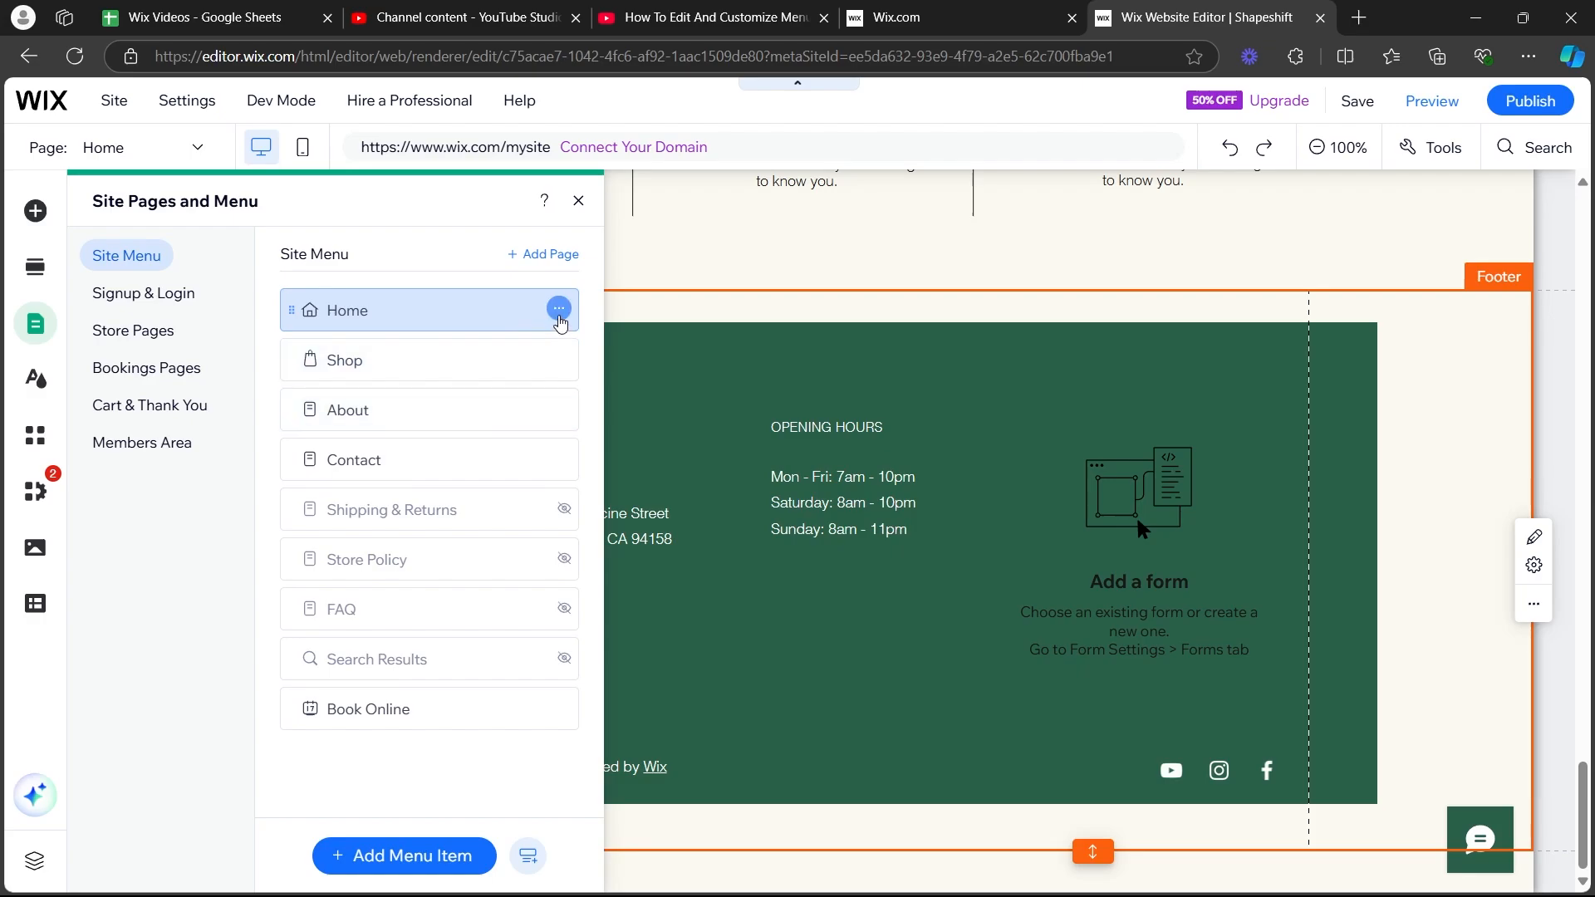
- Open the Home page's settings and switch its Hide from menu option on and back off
{"action": "left_click", "coordinate": [559, 310]}
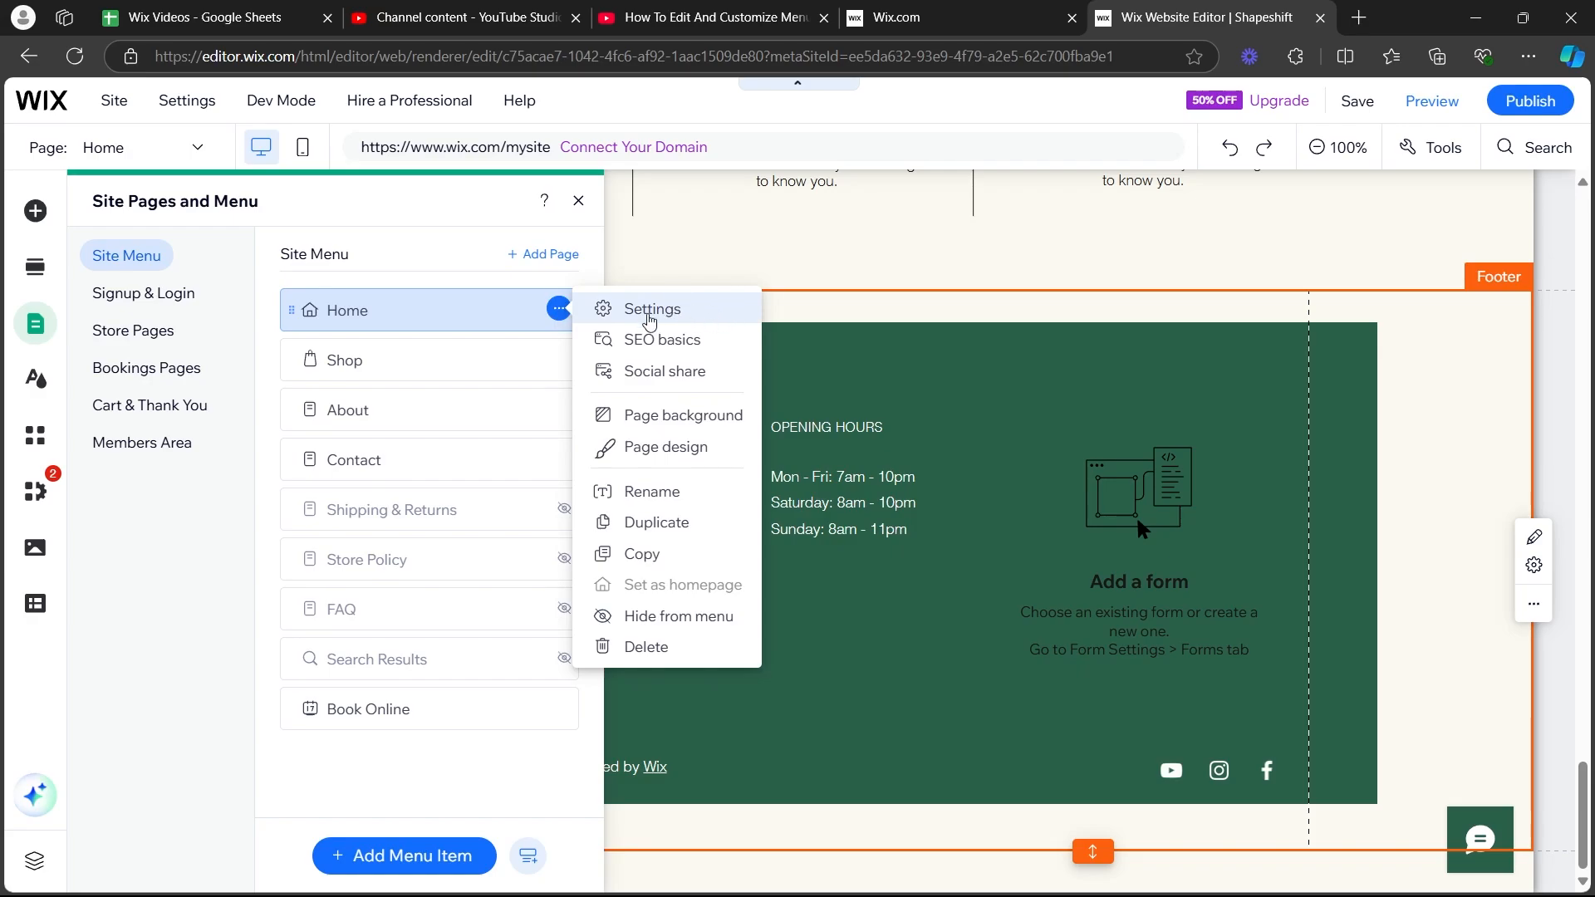
{"action": "left_click", "coordinate": [650, 316]}
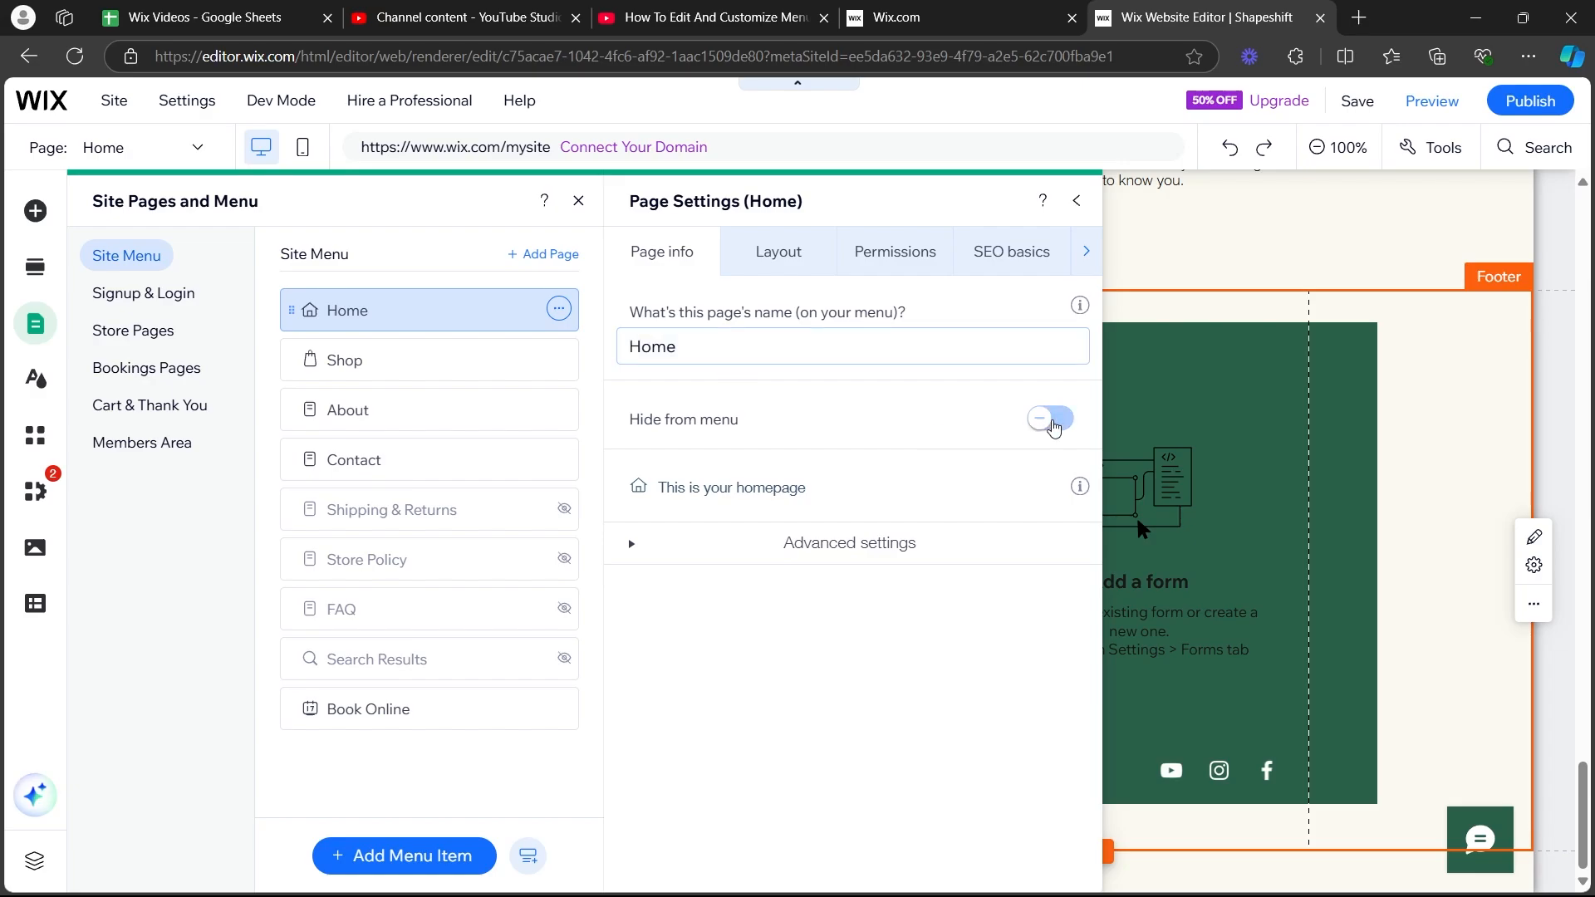
{"action": "left_click", "coordinate": [1068, 427]}
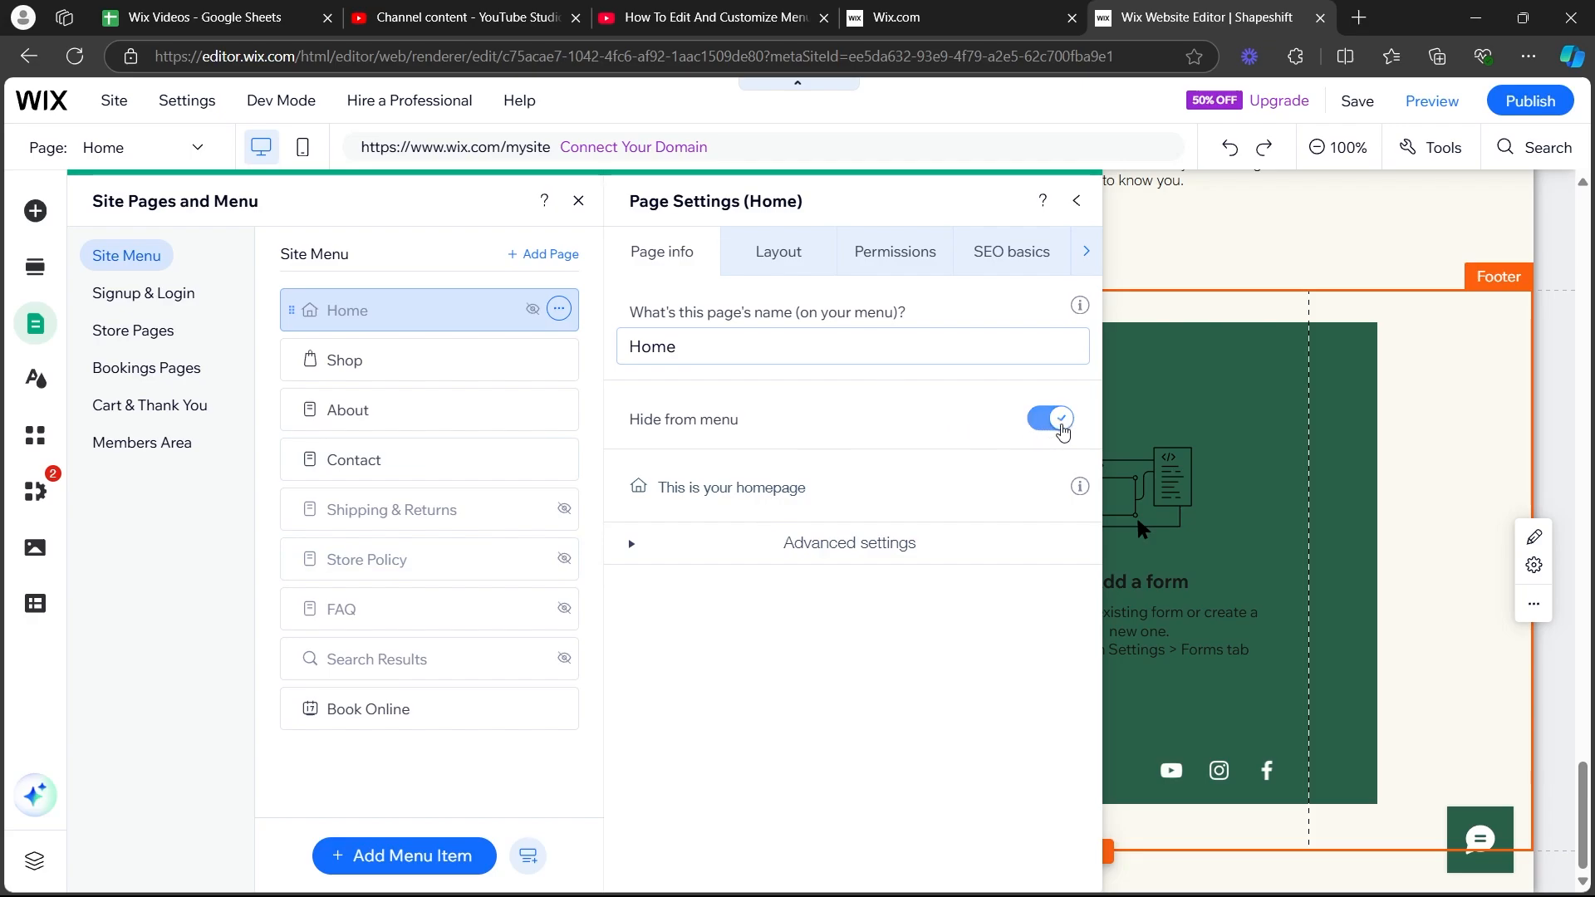
{"action": "left_click", "coordinate": [1063, 430]}
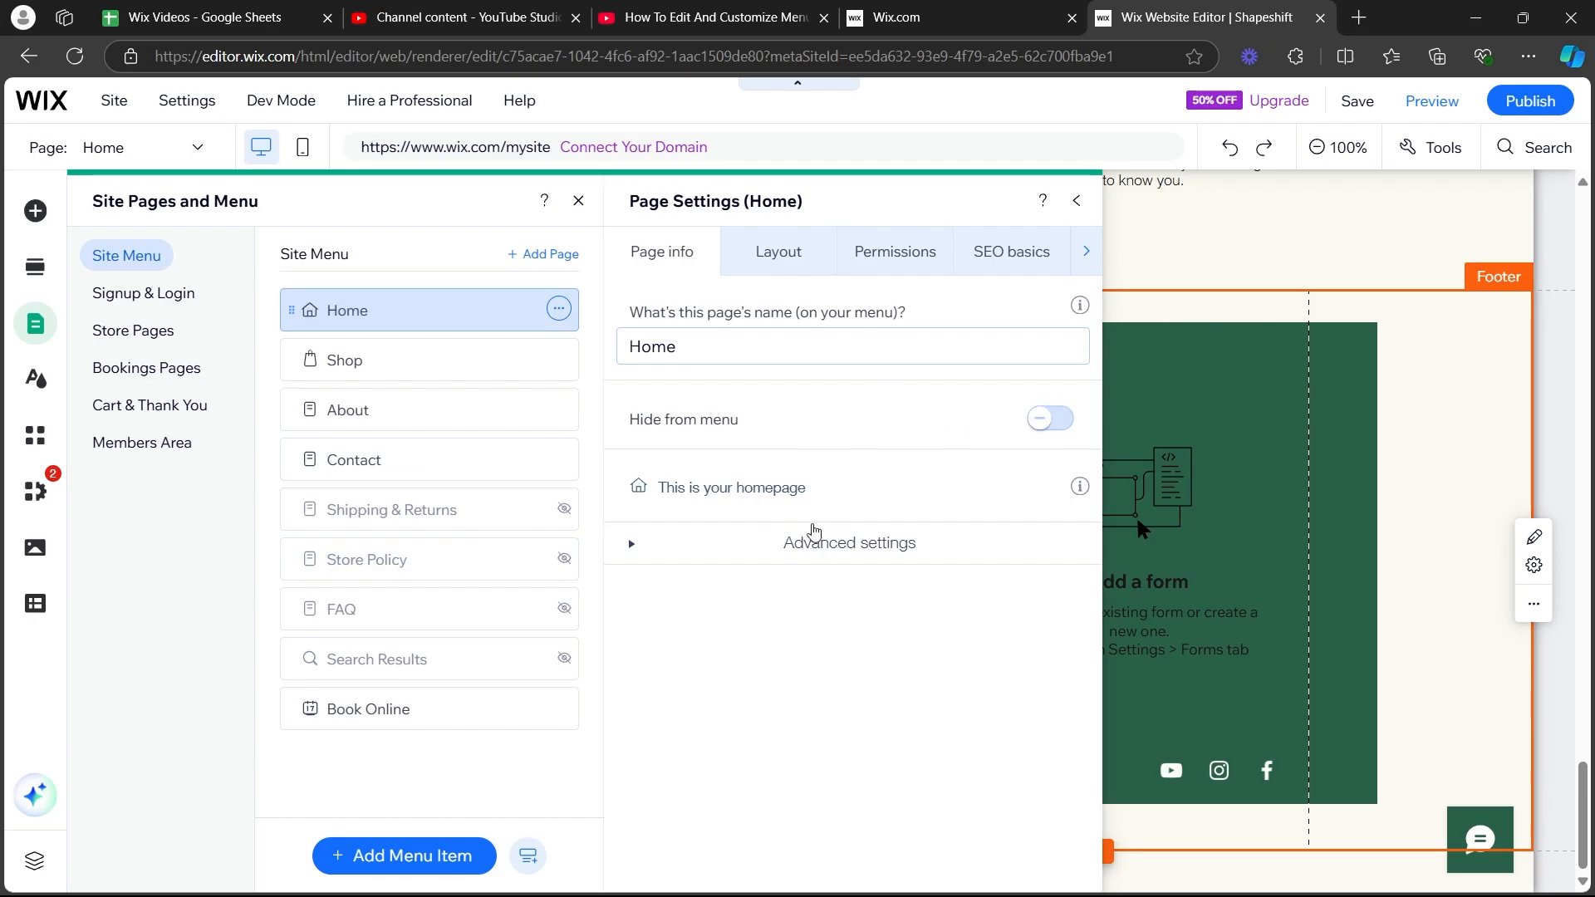
- Expand the Home page's advanced settings and switch manual caching control on and back off
{"action": "left_click", "coordinate": [631, 546]}
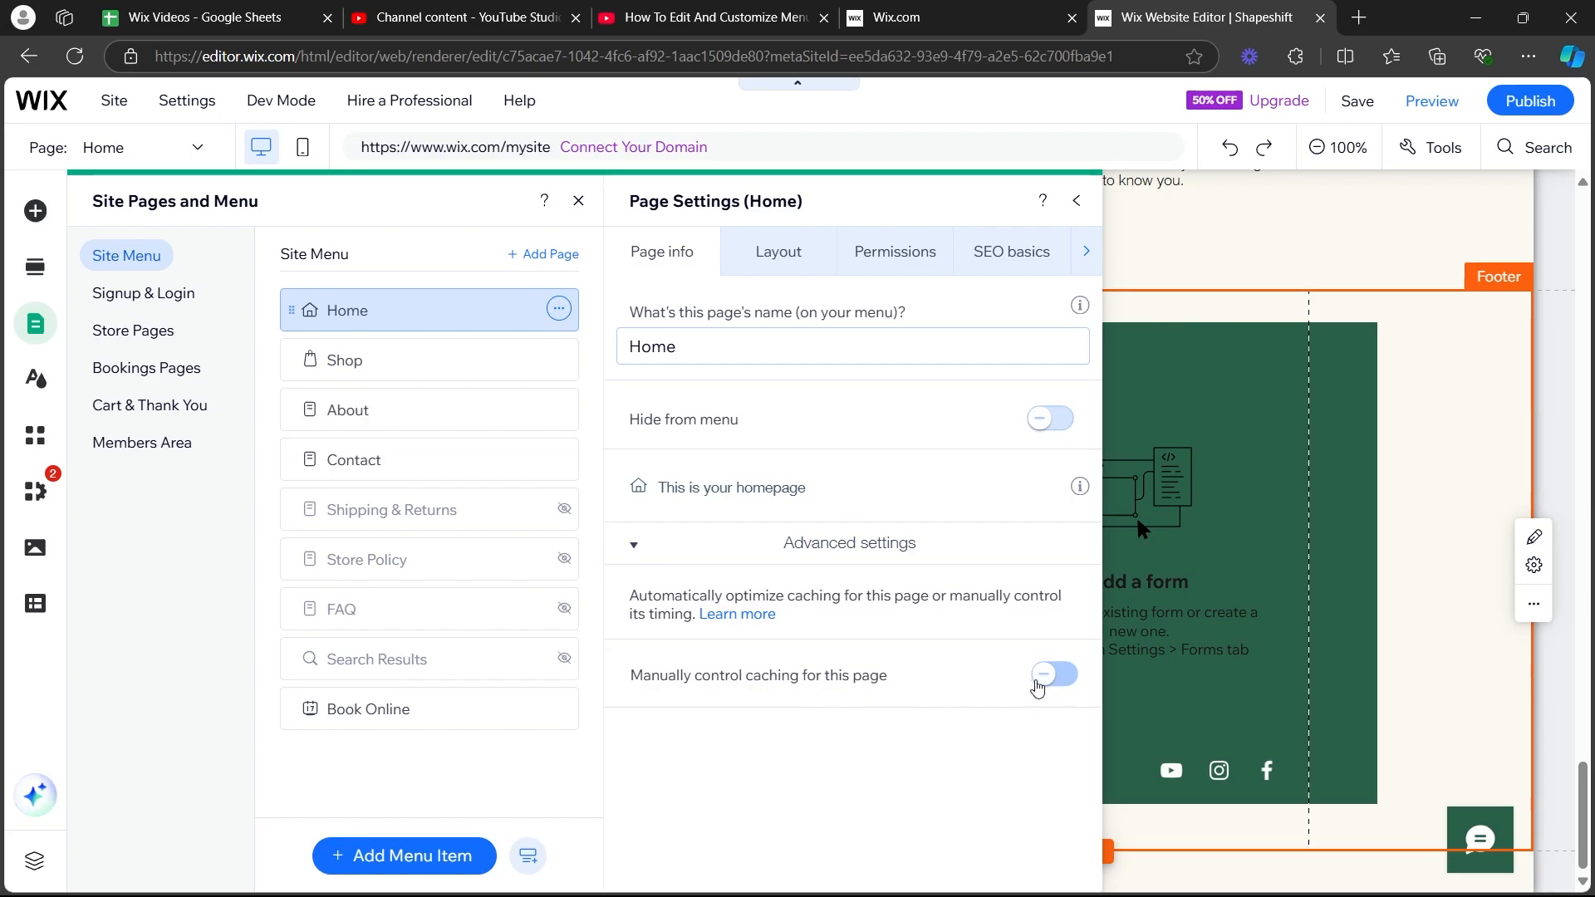
{"action": "left_click", "coordinate": [1056, 674]}
{"action": "left_click", "coordinate": [1057, 675]}
- Review the Home page's layout options and set its access permission to Site members
{"action": "left_click", "coordinate": [784, 265]}
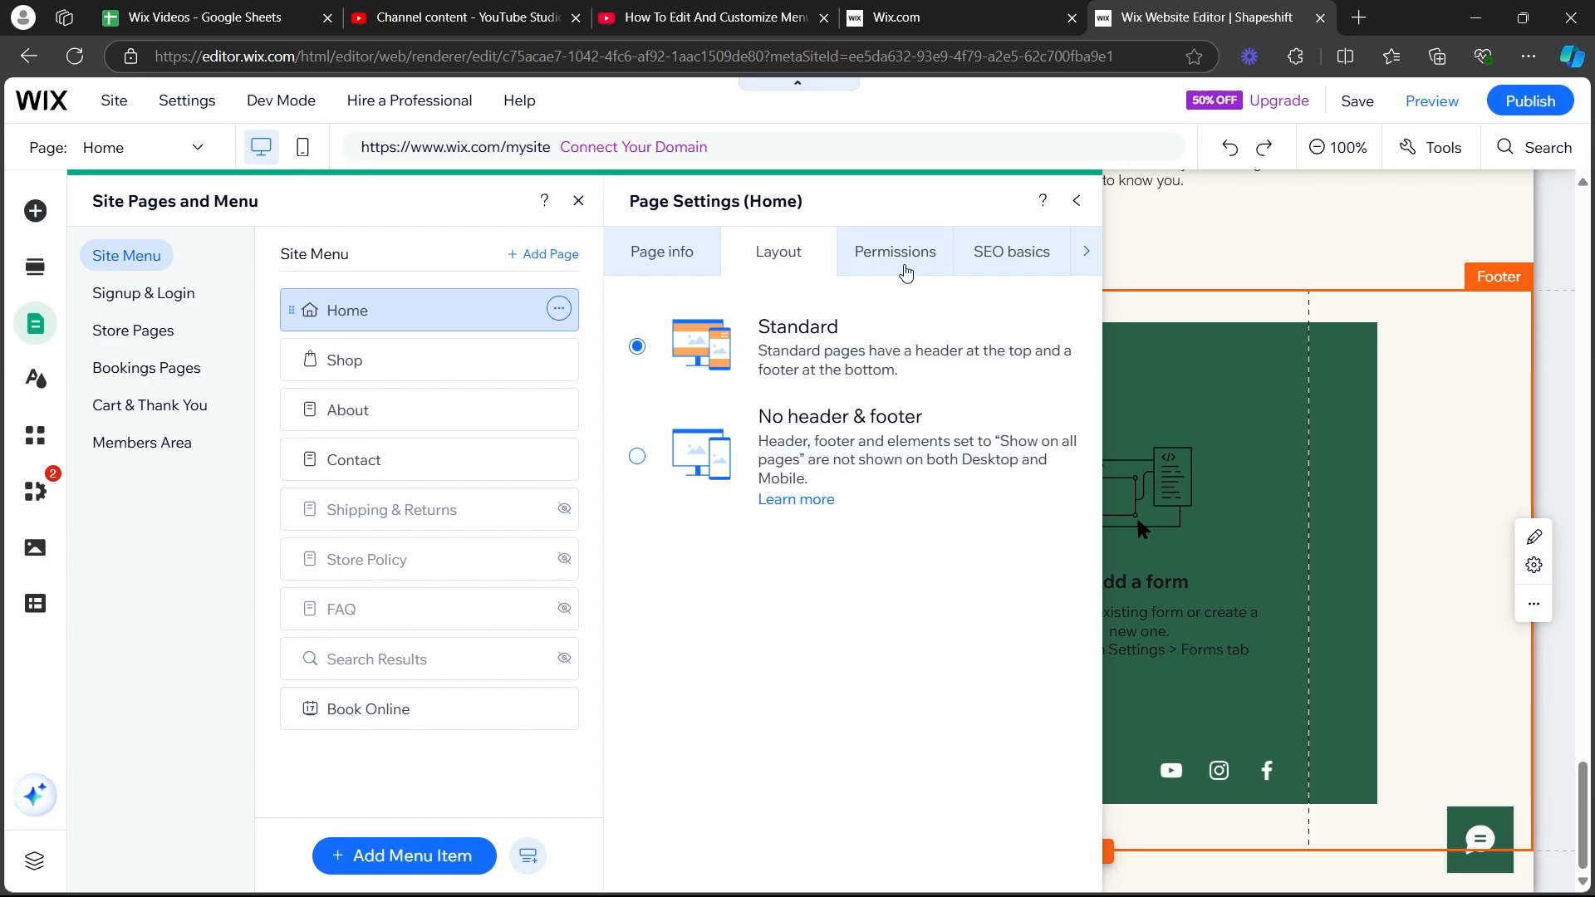
{"action": "left_click", "coordinate": [911, 261]}
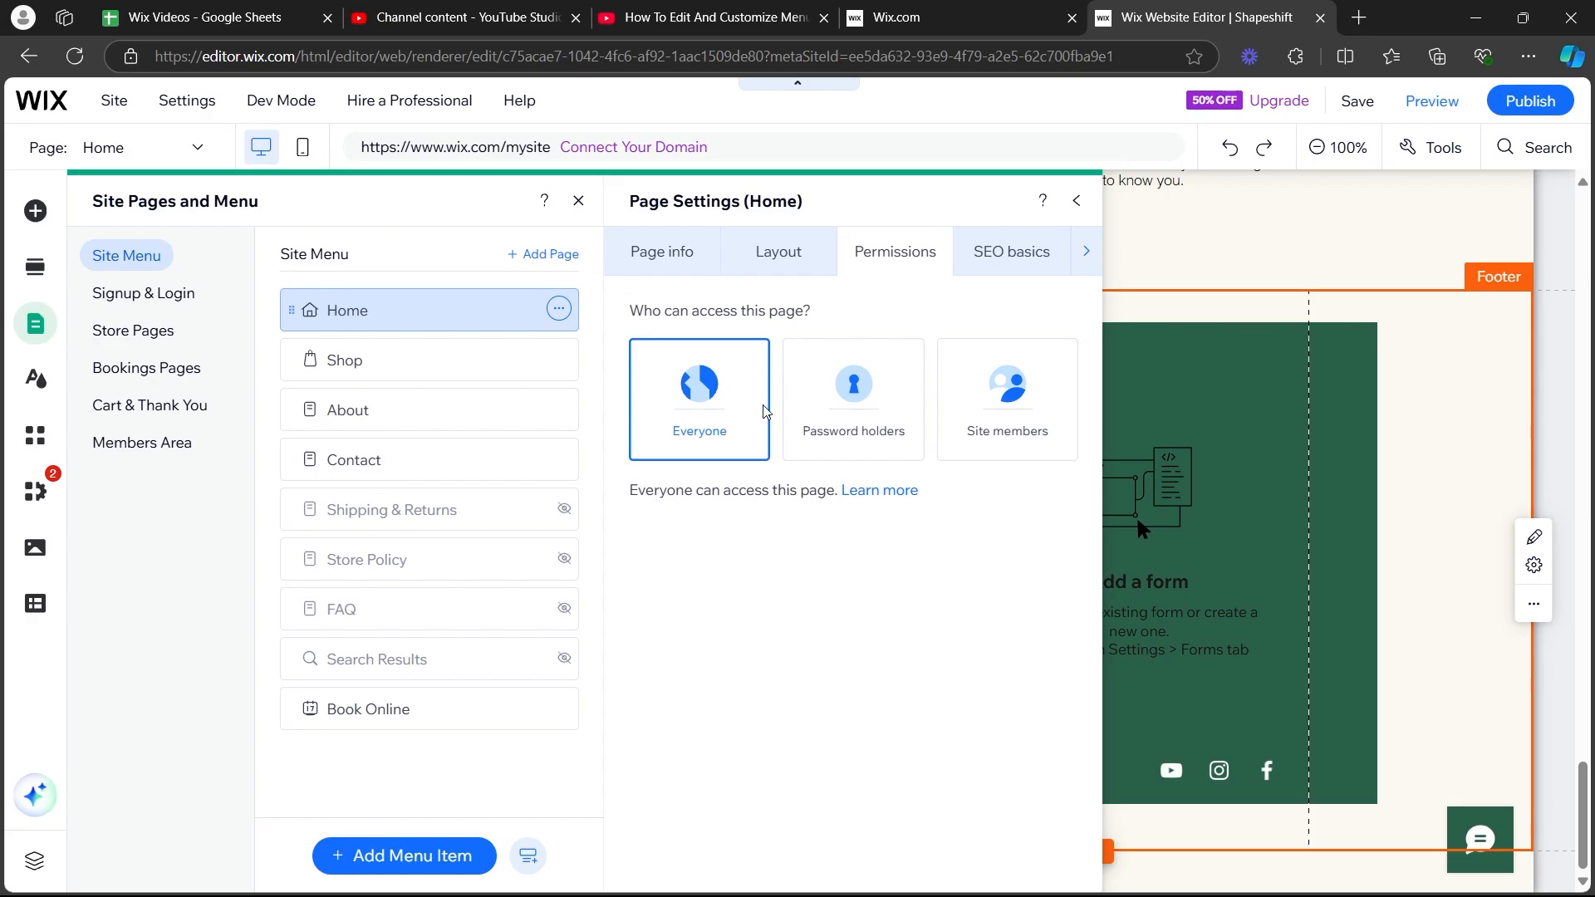
{"action": "left_click", "coordinate": [856, 402]}
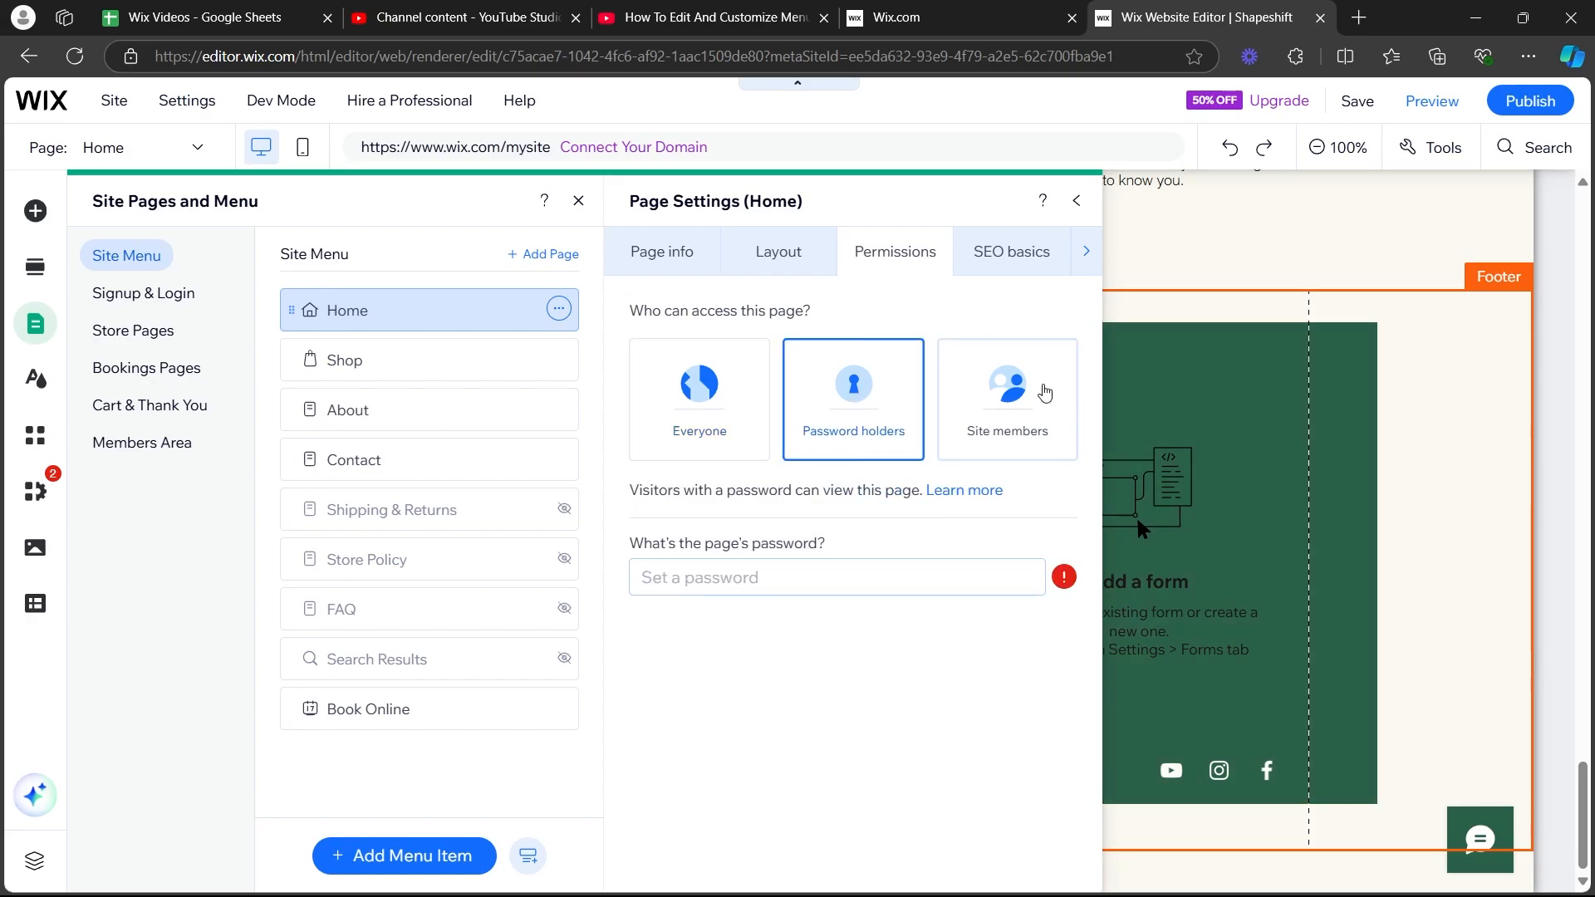
{"action": "left_click", "coordinate": [1009, 389]}
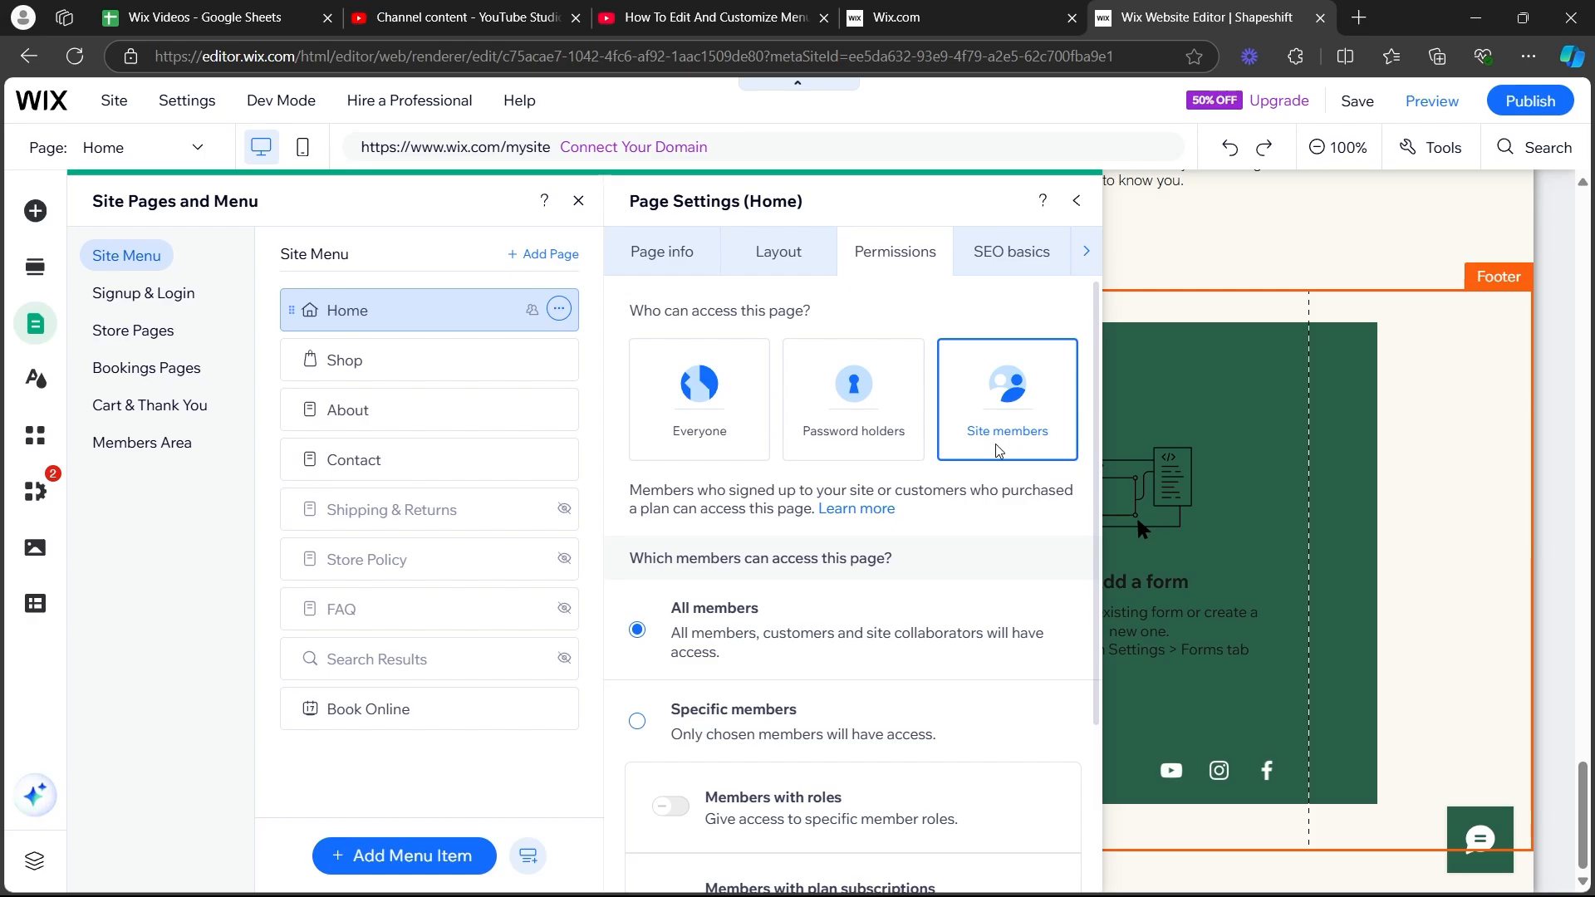
- Open the SEO Setup Checklist from the Home page's SEO basics and review the remaining SEO basics settings
{"action": "left_click", "coordinate": [1017, 260]}
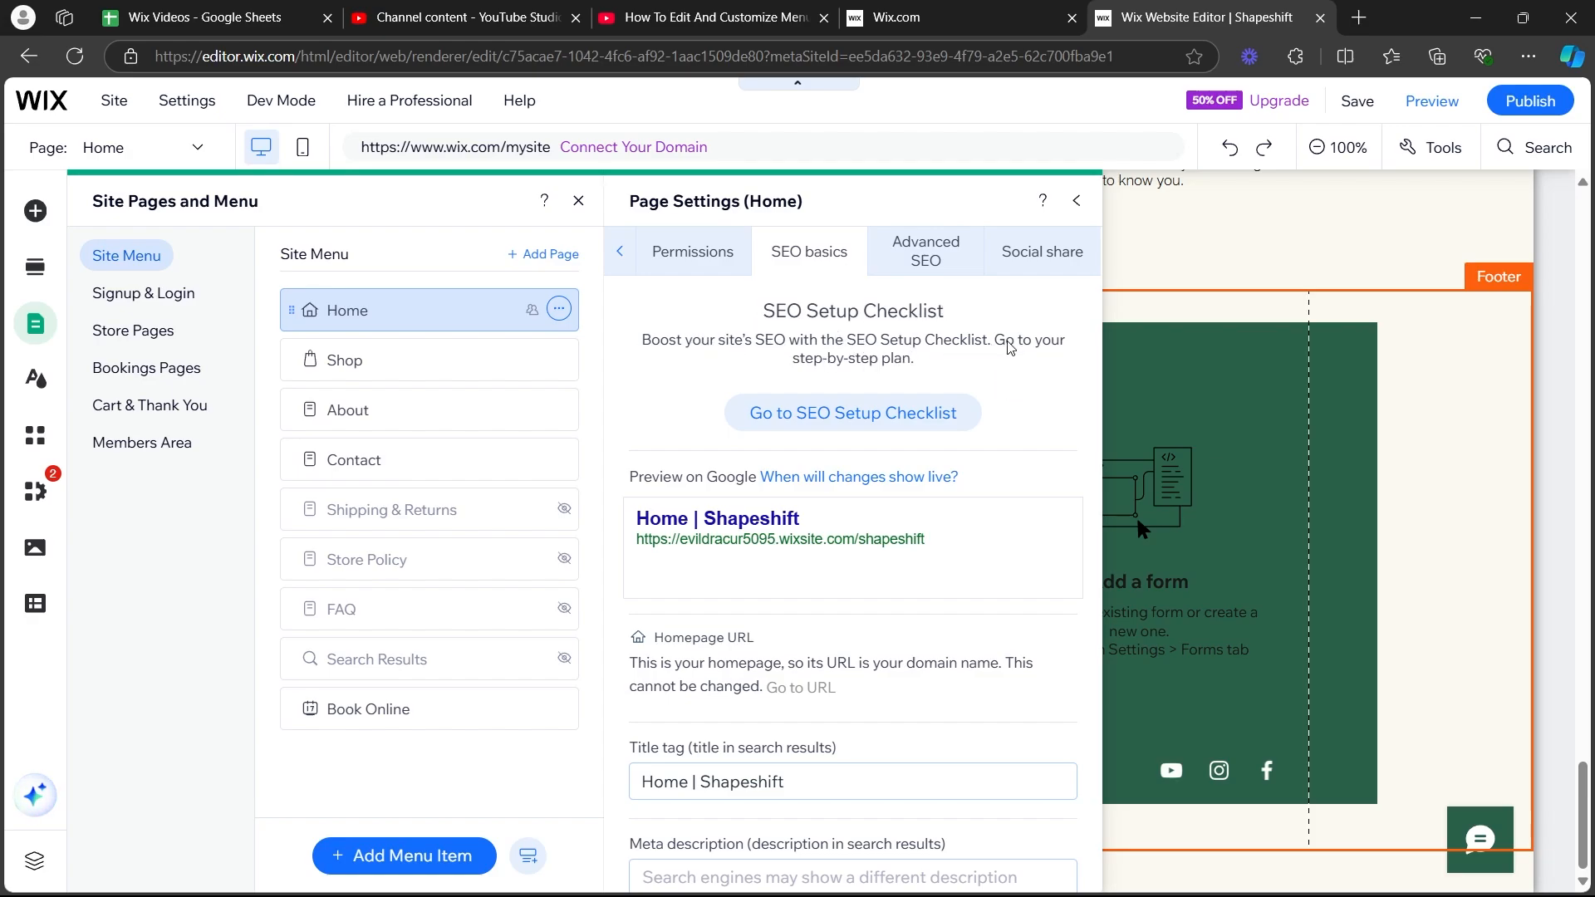
{"action": "left_click", "coordinate": [944, 410]}
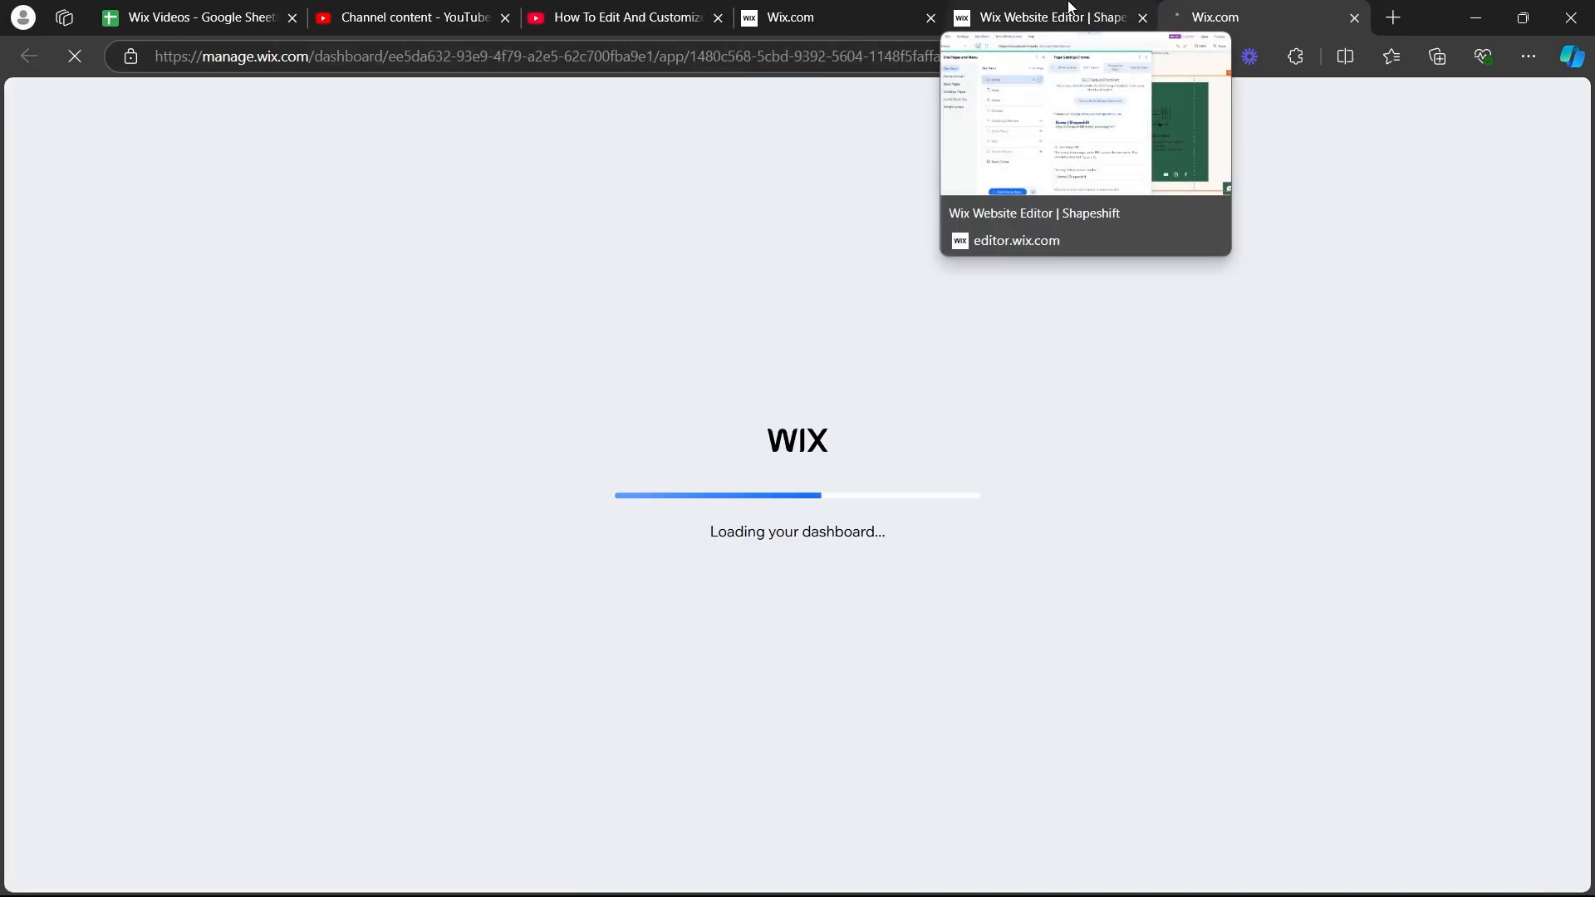
{"action": "left_click", "coordinate": [1069, 6]}
{"action": "scroll", "coordinate": [984, 459], "scroll_direction": "down", "scroll_amount": 3}
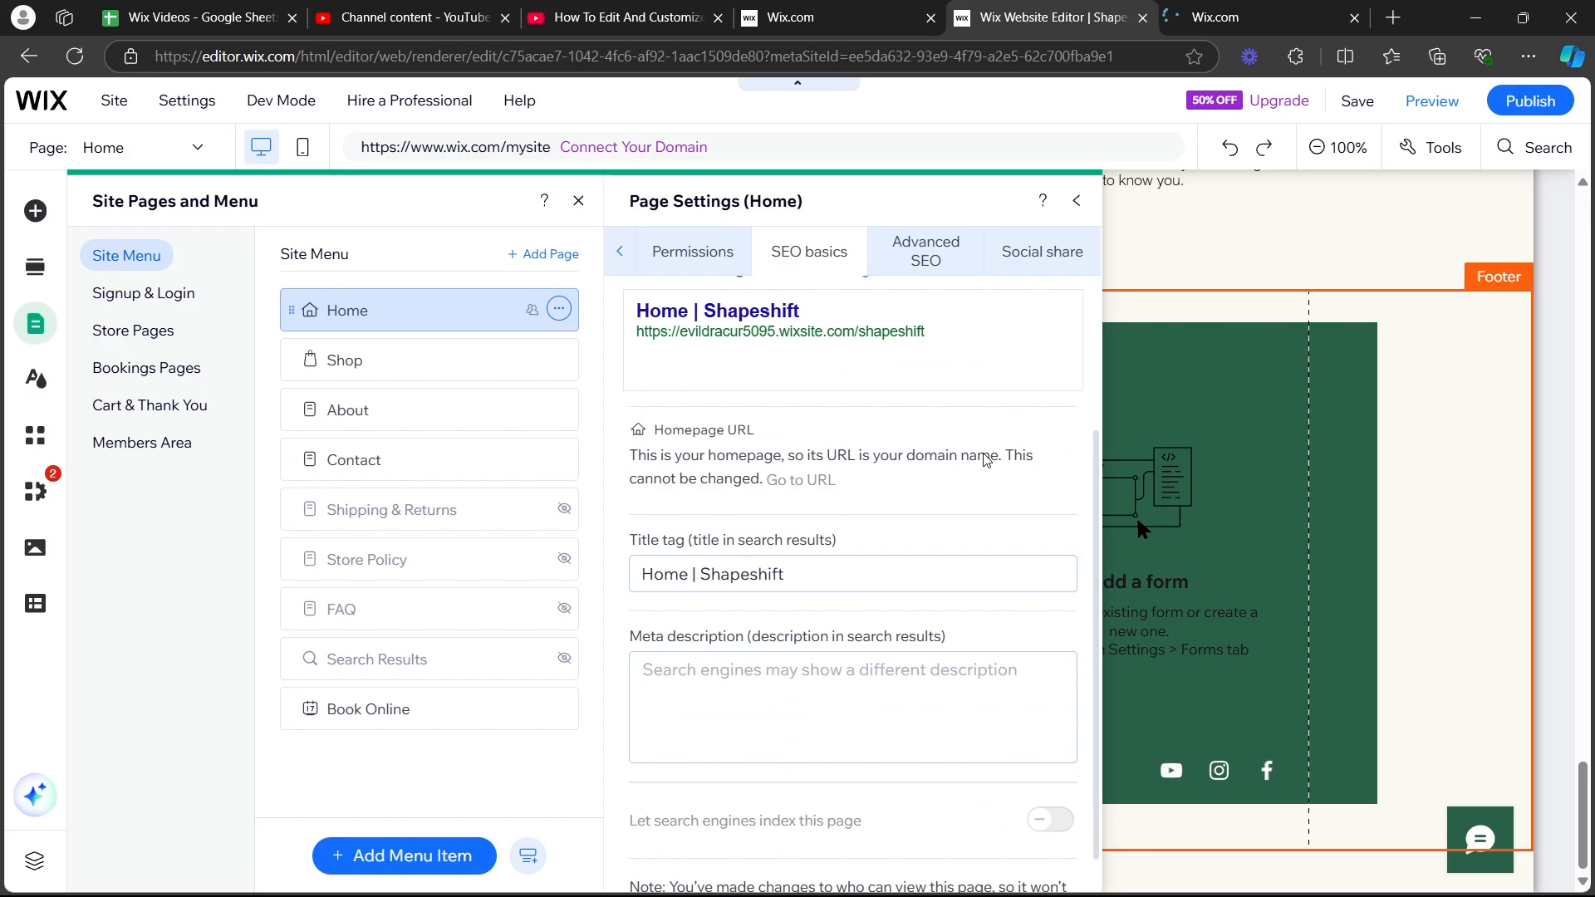
{"action": "scroll", "coordinate": [984, 459], "scroll_direction": "down", "scroll_amount": 2}
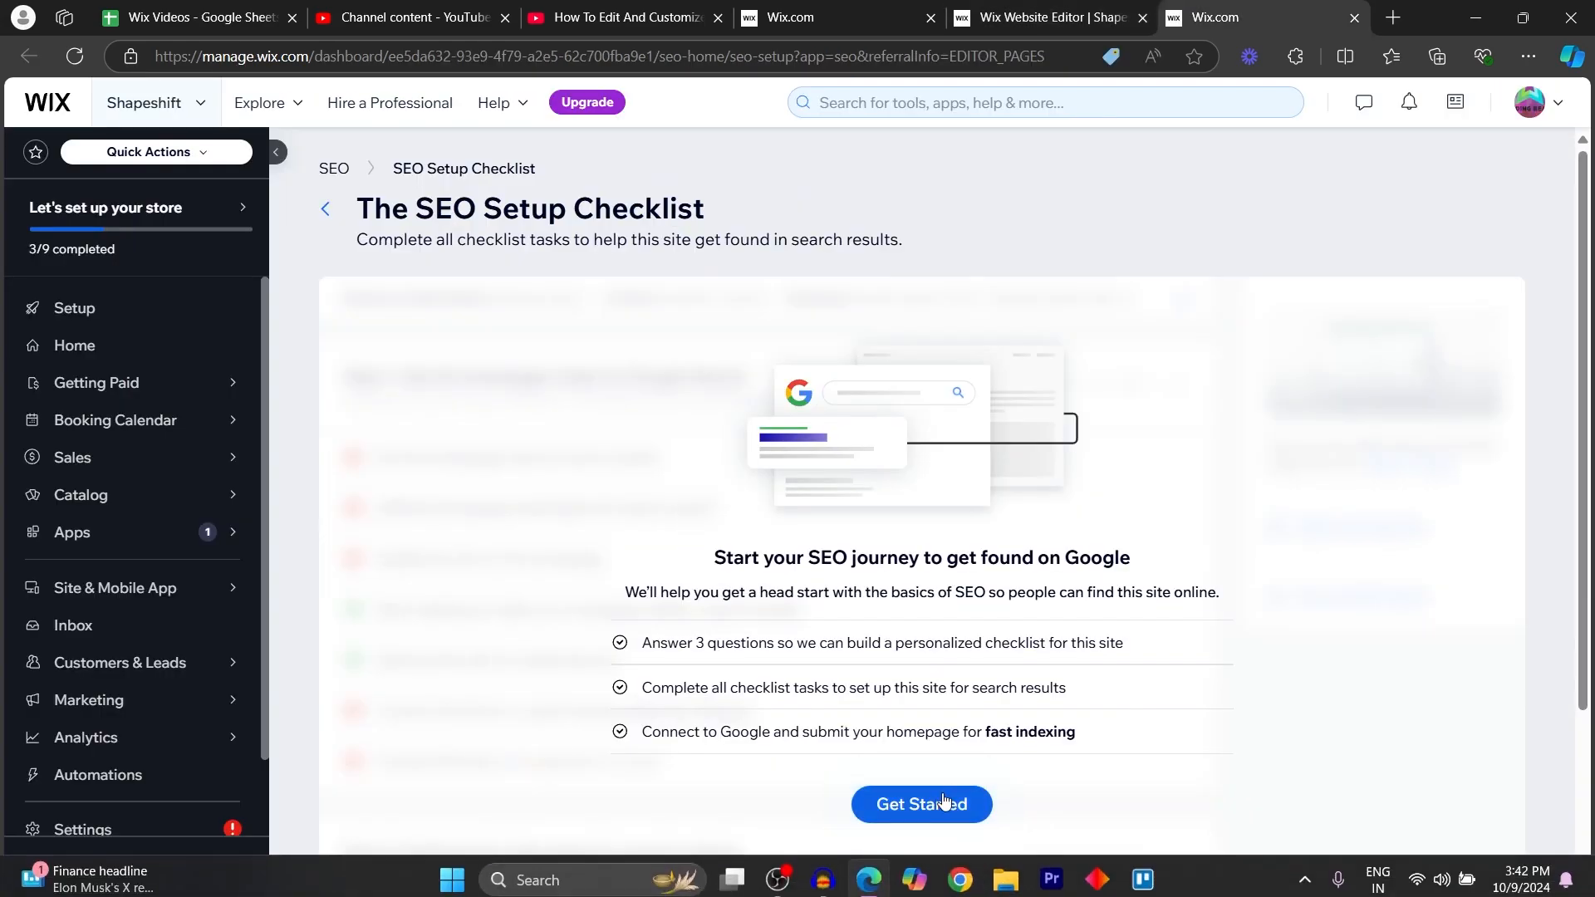
- Start the SEO Setup Checklist questions, go back from the business name question, and close the checklist
{"action": "left_click", "coordinate": [942, 799]}
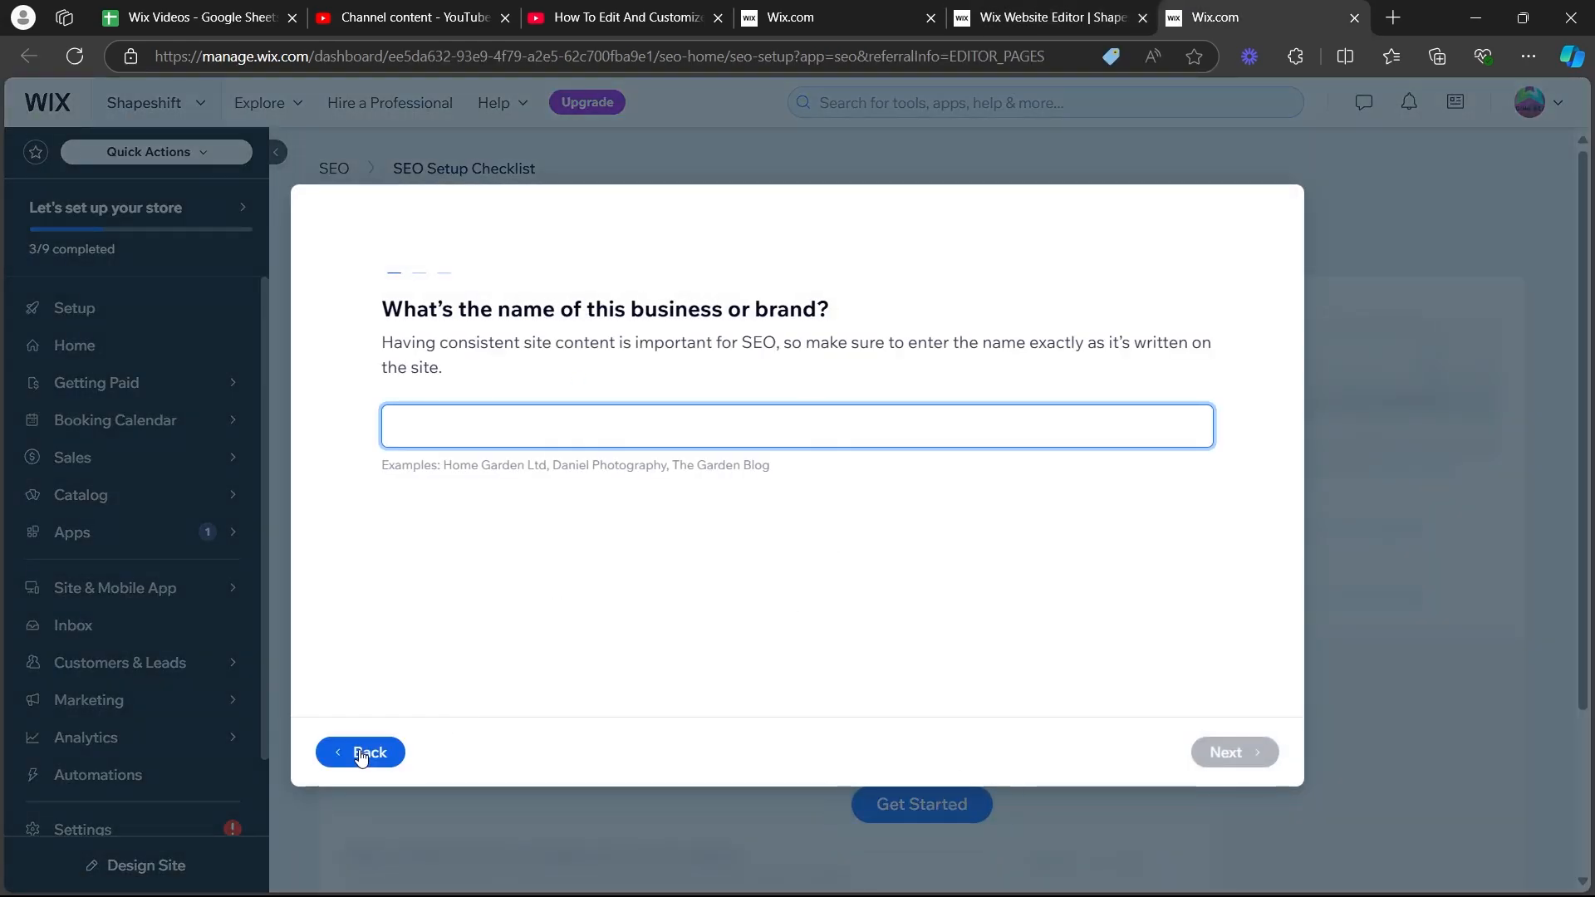
{"action": "left_click", "coordinate": [361, 753]}
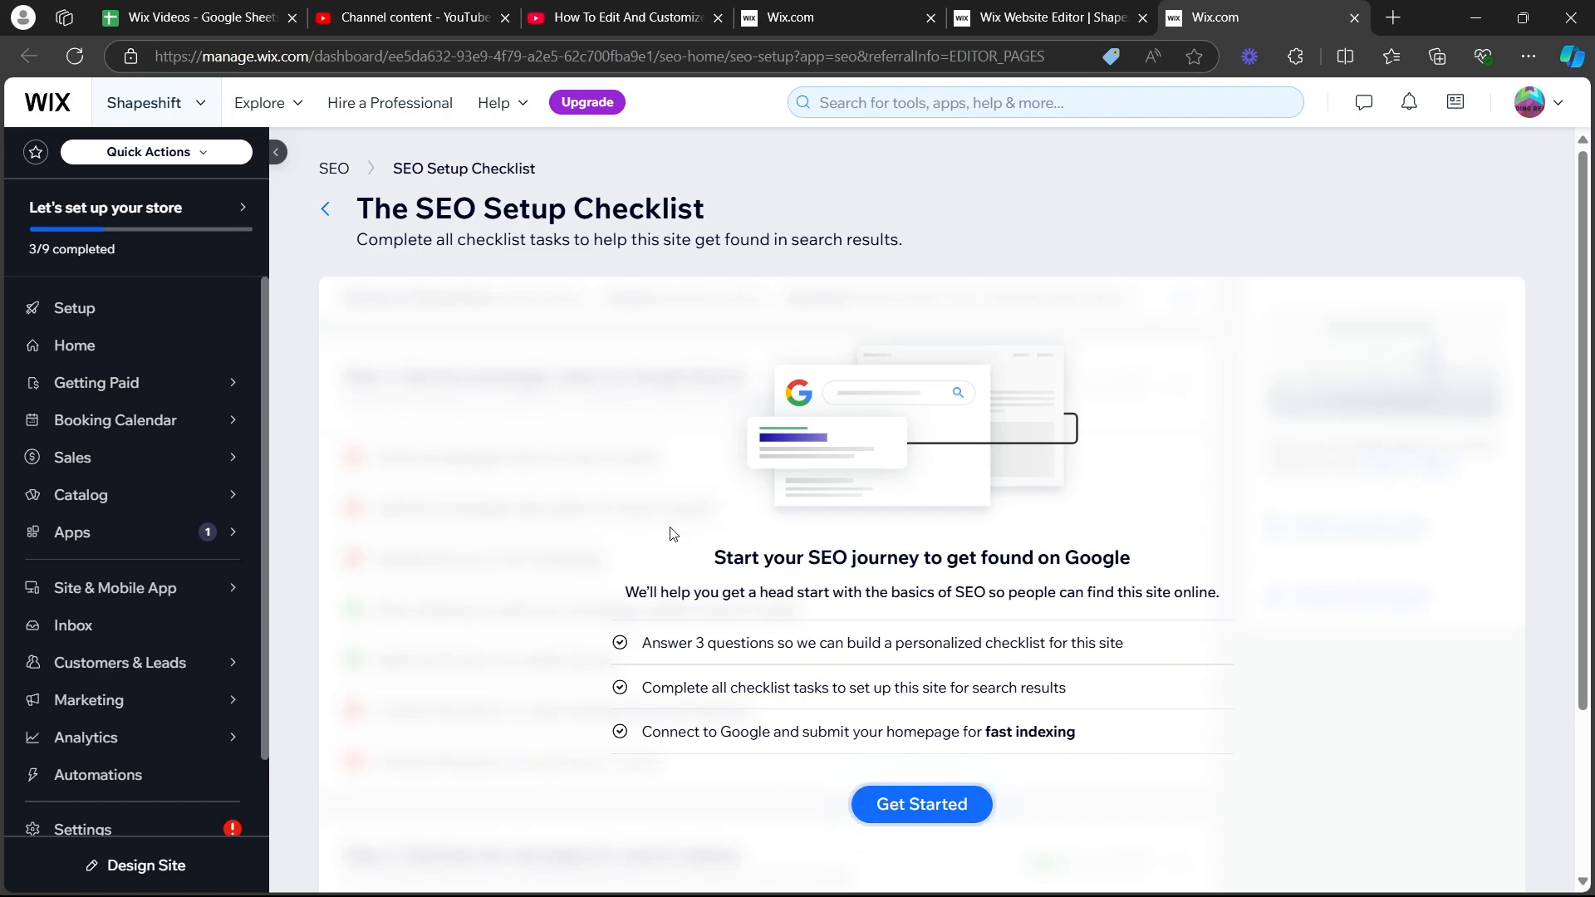
{"action": "left_click", "coordinate": [1354, 17]}
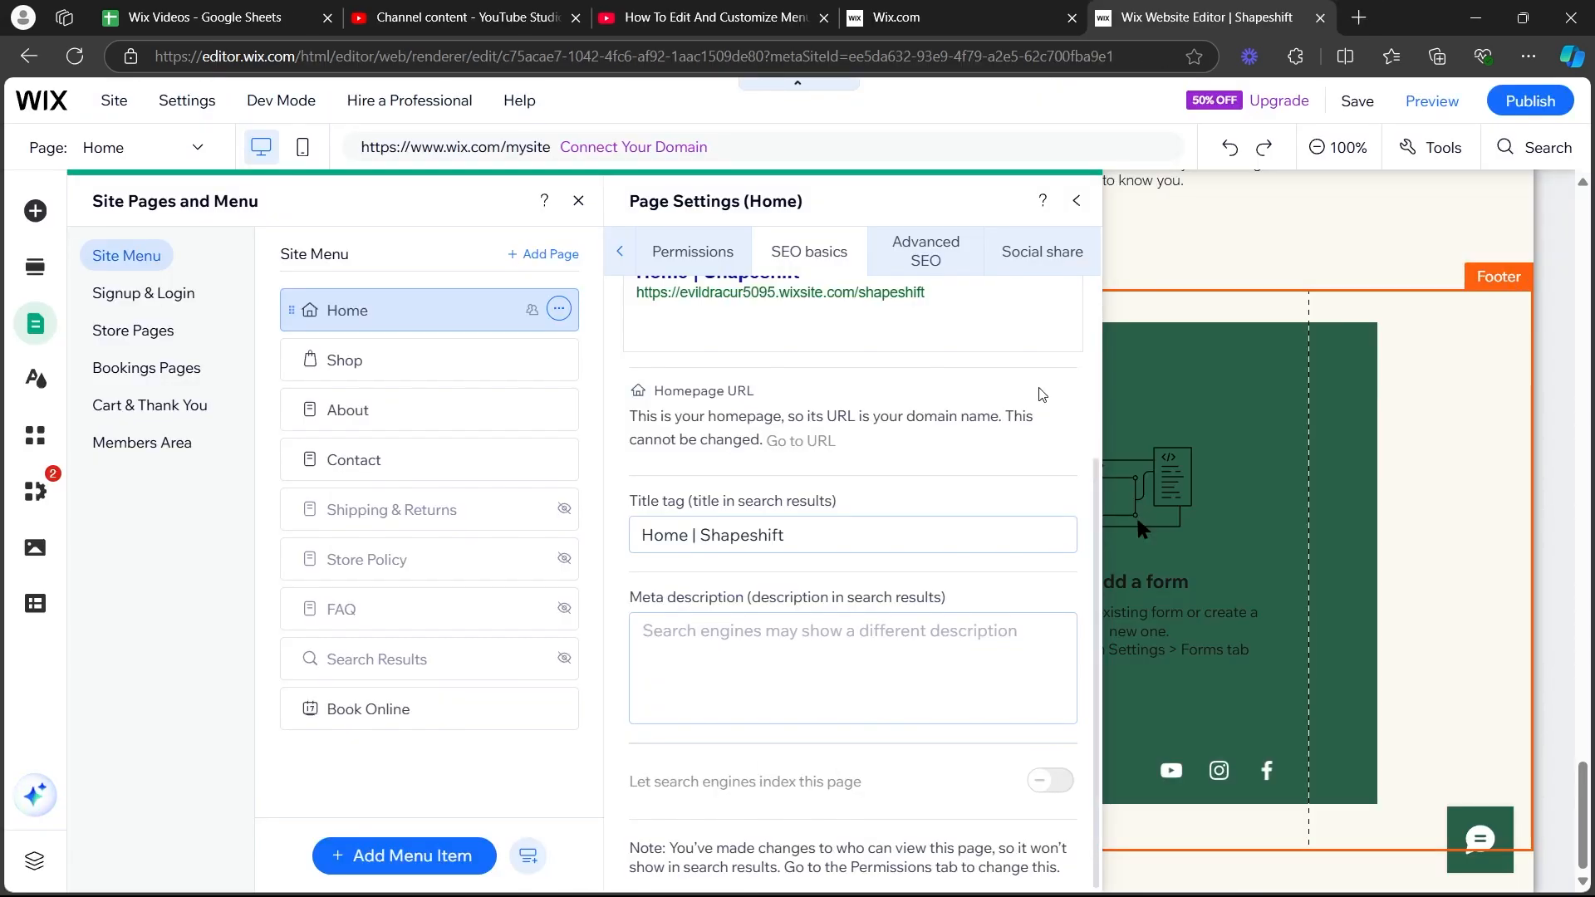
- Inspect the title tag and meta description fields in the Home page's SEO basics
{"action": "triple_click", "coordinate": [766, 547]}
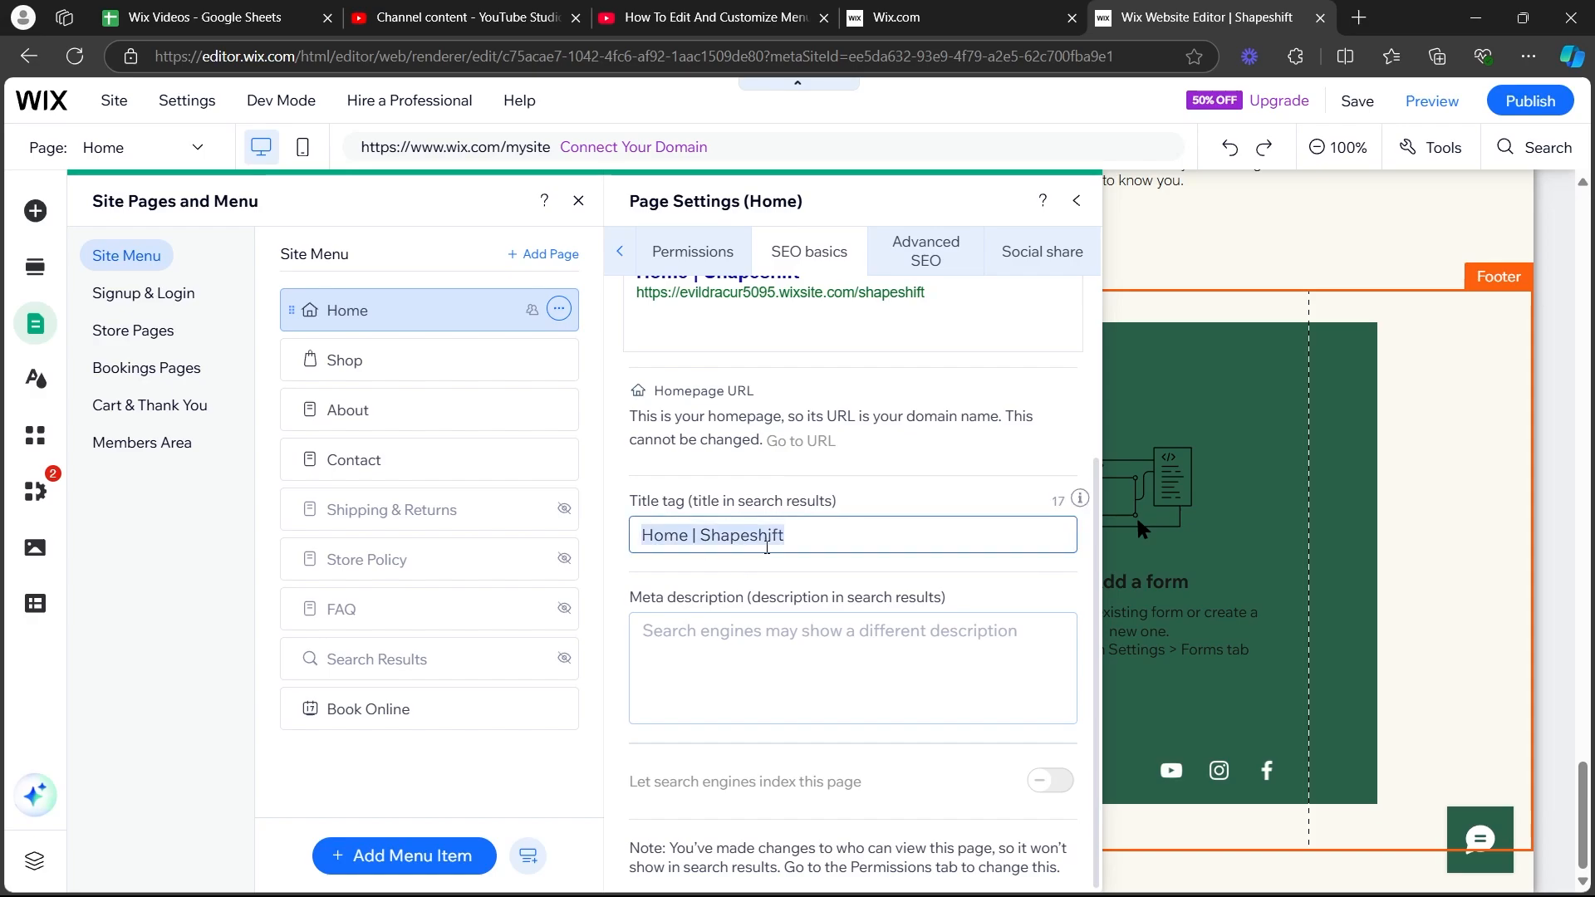
{"action": "left_click", "coordinate": [819, 534]}
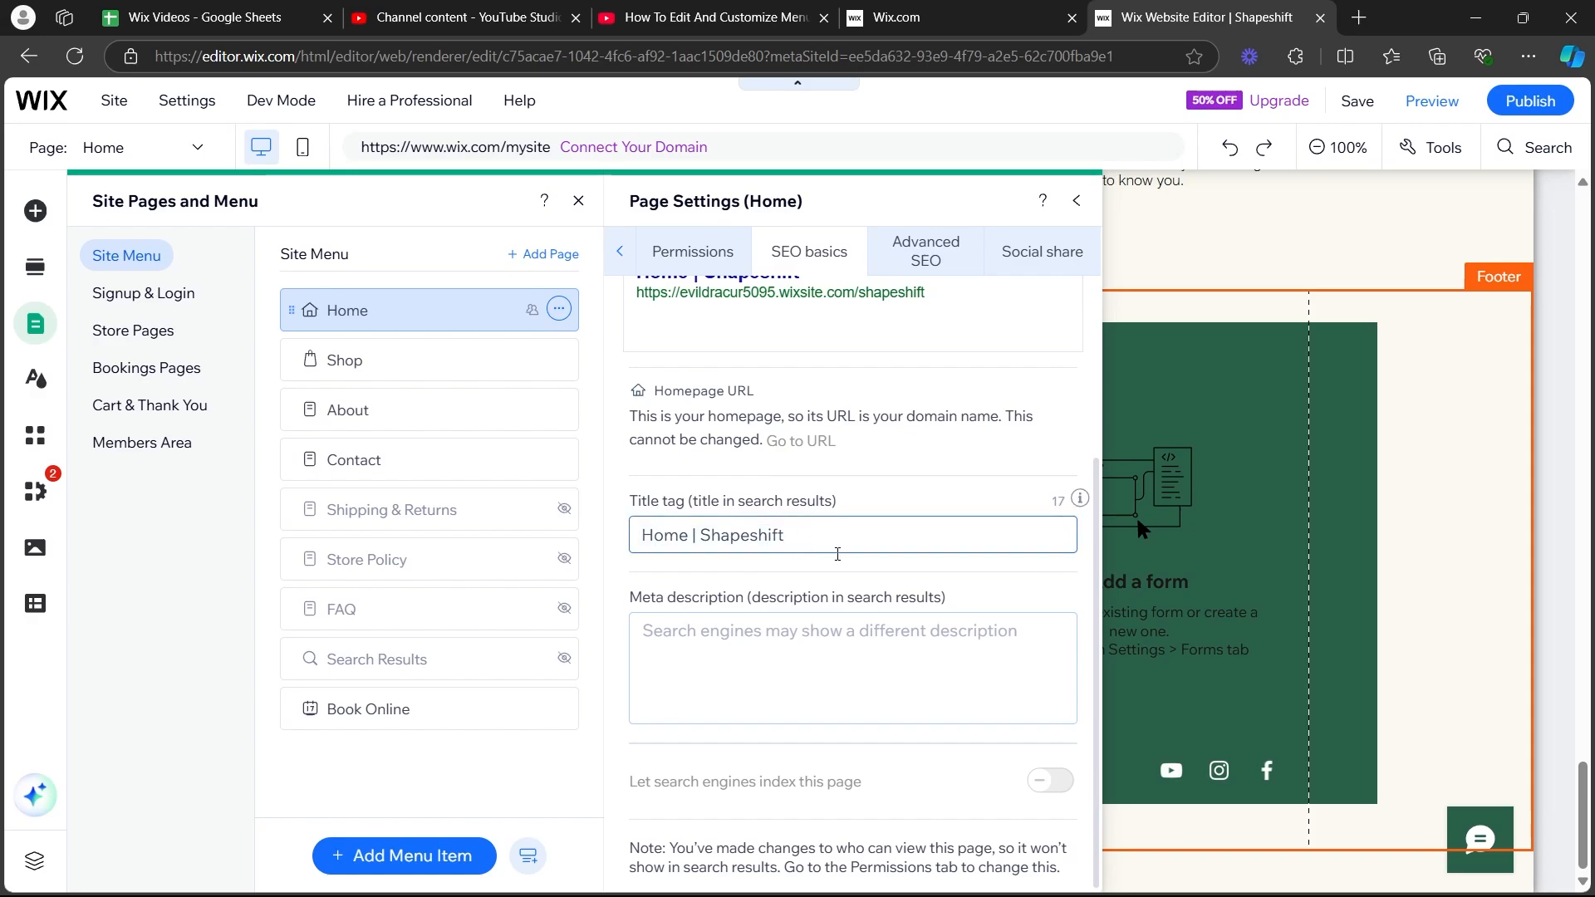
{"action": "left_click", "coordinate": [784, 625]}
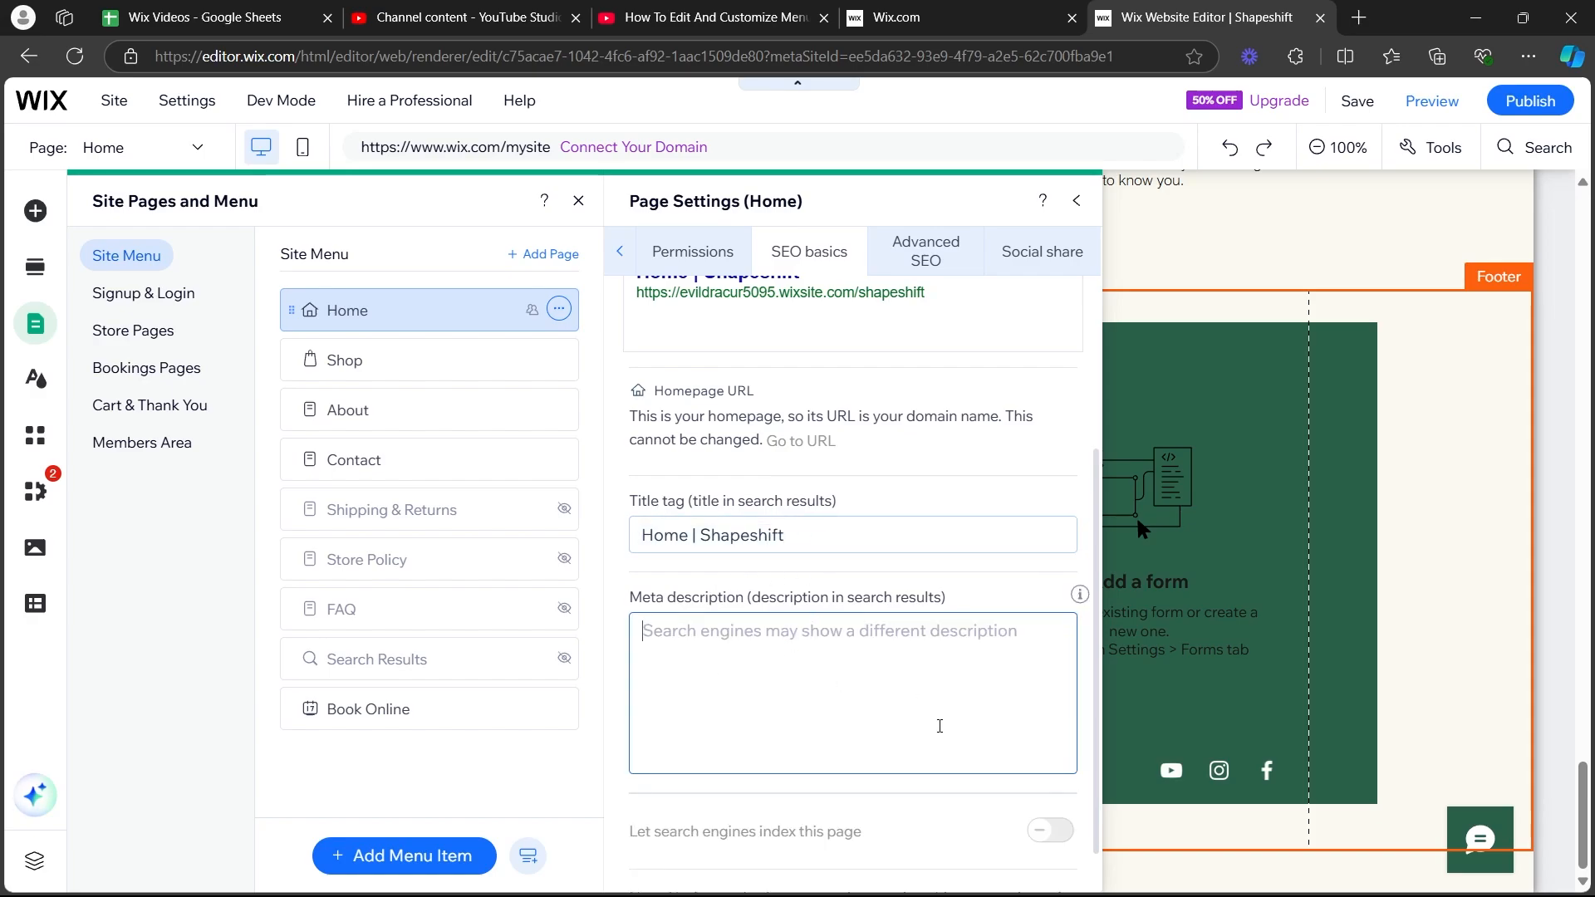
{"action": "scroll", "coordinate": [978, 726], "scroll_direction": "down", "scroll_amount": 1}
- Examine the structured data markup, robots meta tag and additional tags in the Home page's advanced SEO settings
{"action": "left_click", "coordinate": [929, 253]}
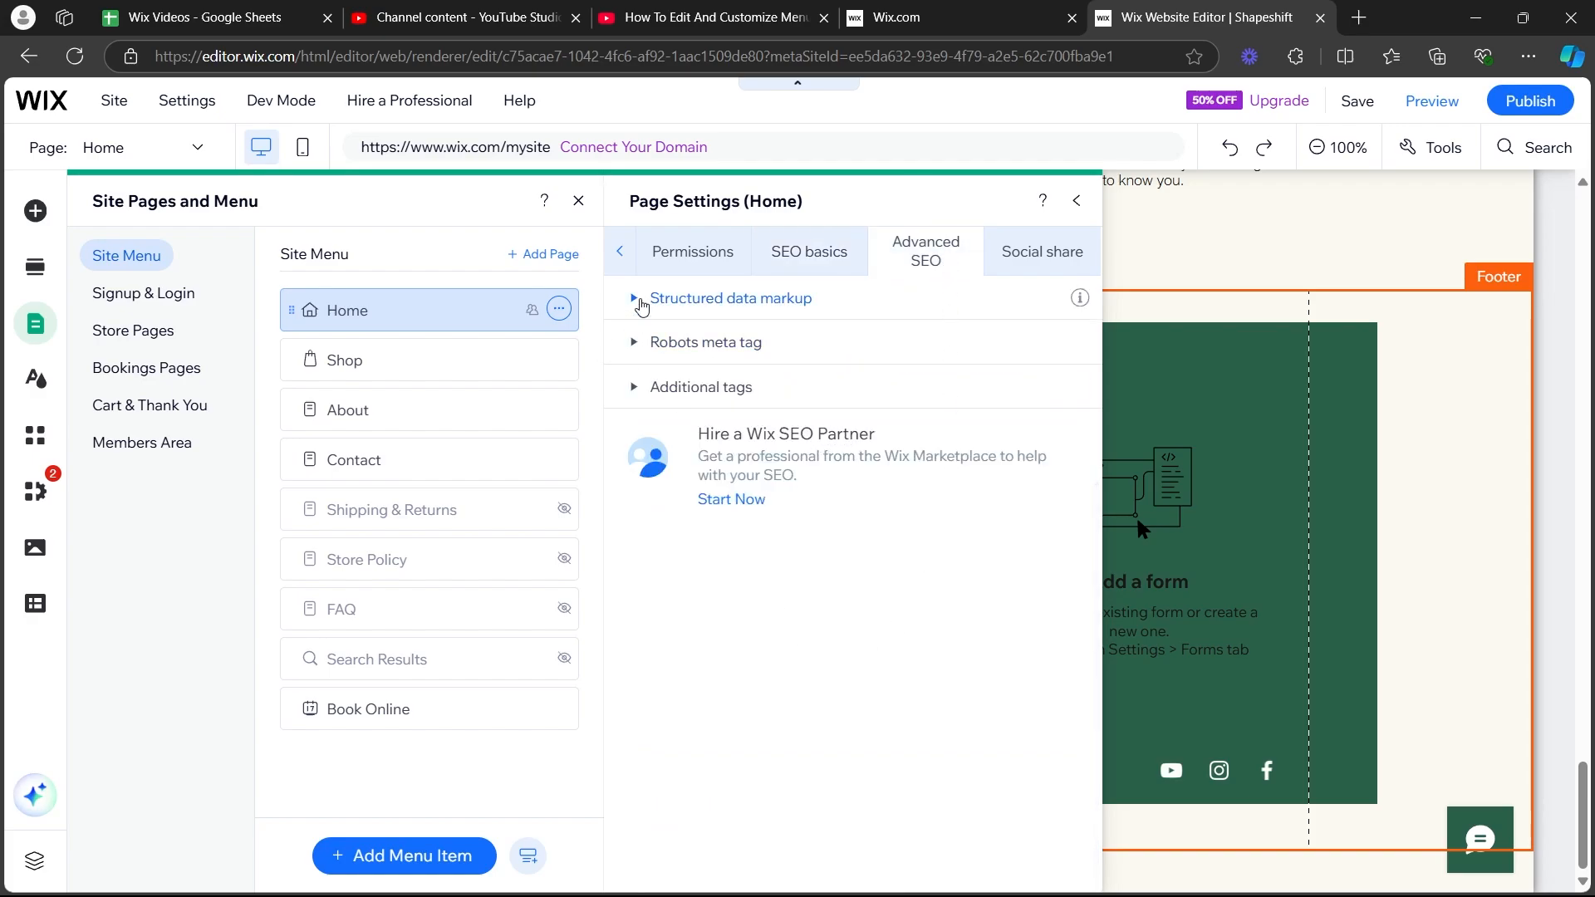
{"action": "left_click", "coordinate": [639, 301]}
{"action": "left_click", "coordinate": [642, 300]}
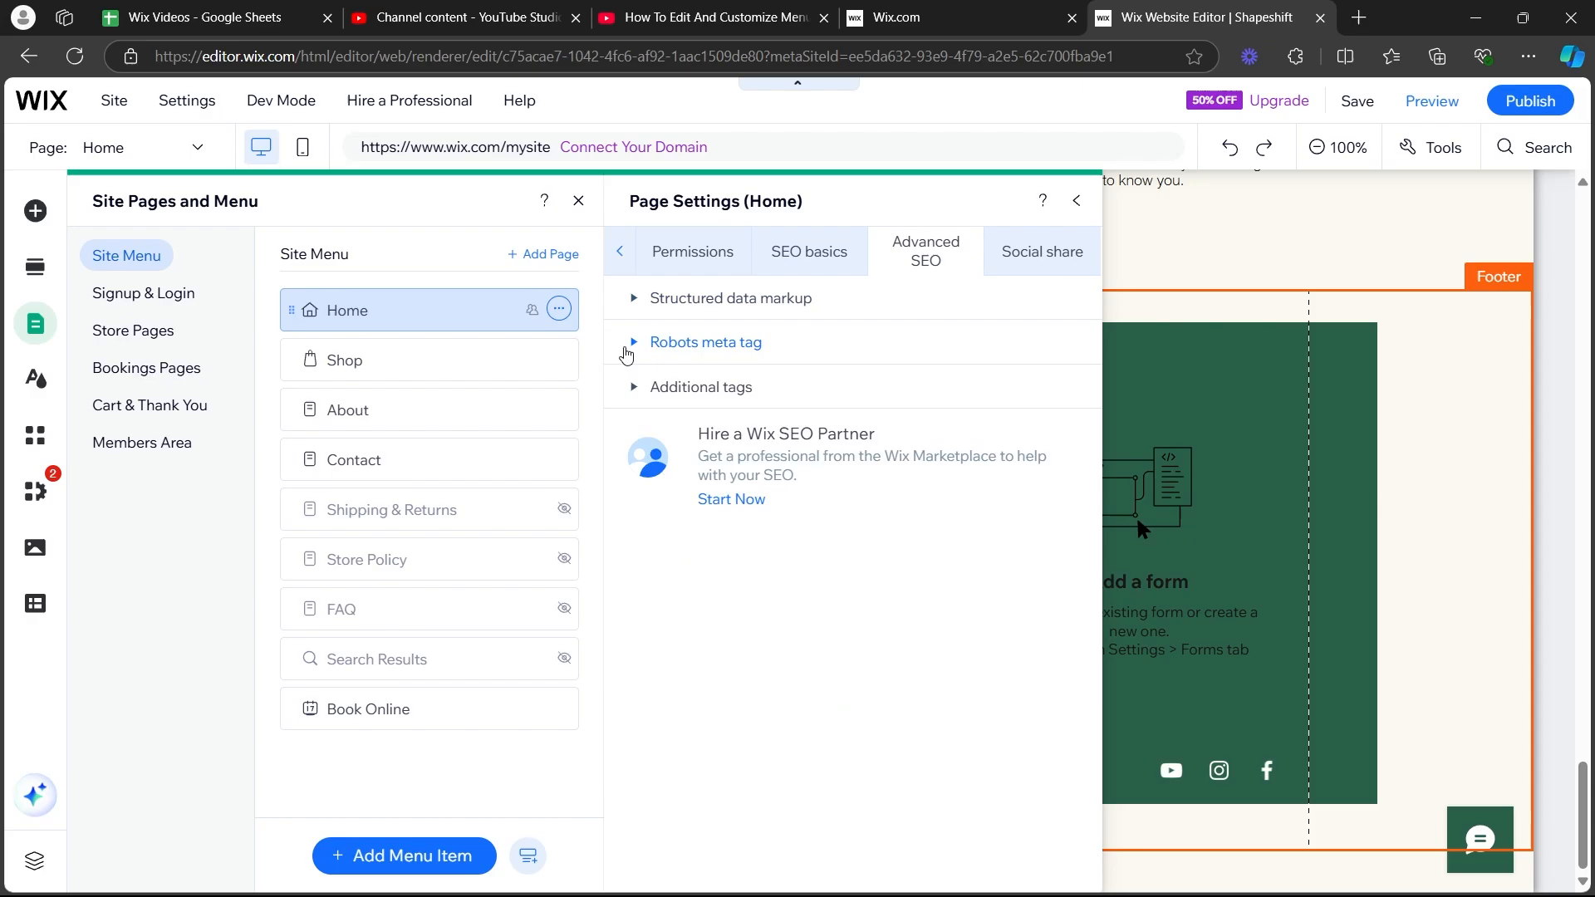
{"action": "left_click", "coordinate": [634, 345]}
{"action": "left_click", "coordinate": [633, 346]}
{"action": "left_click", "coordinate": [642, 387]}
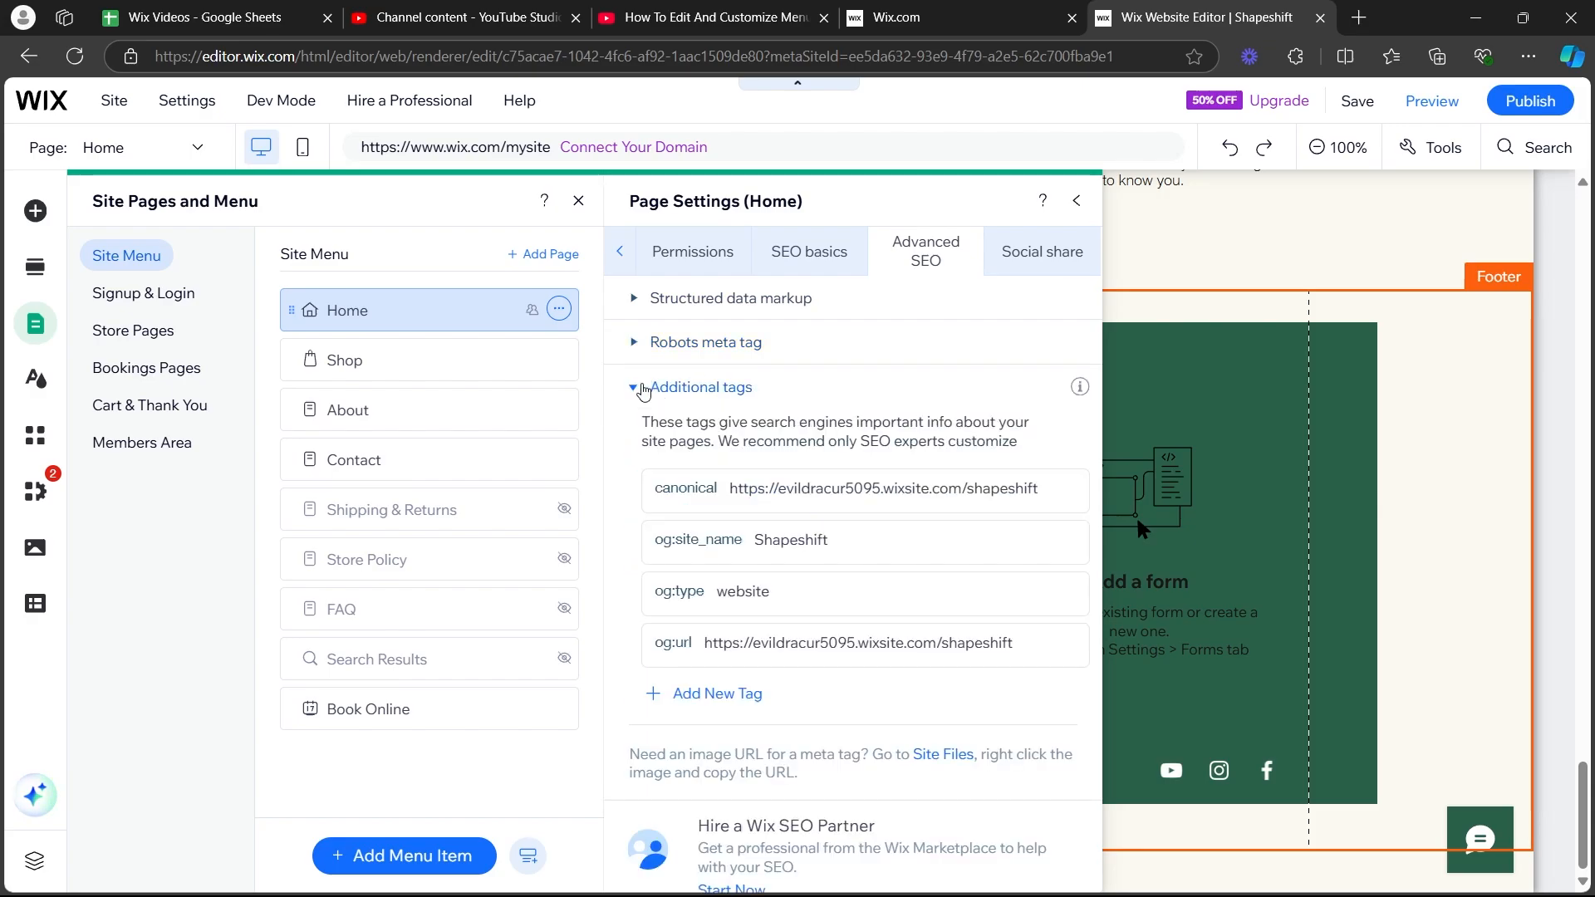
{"action": "left_click", "coordinate": [642, 388]}
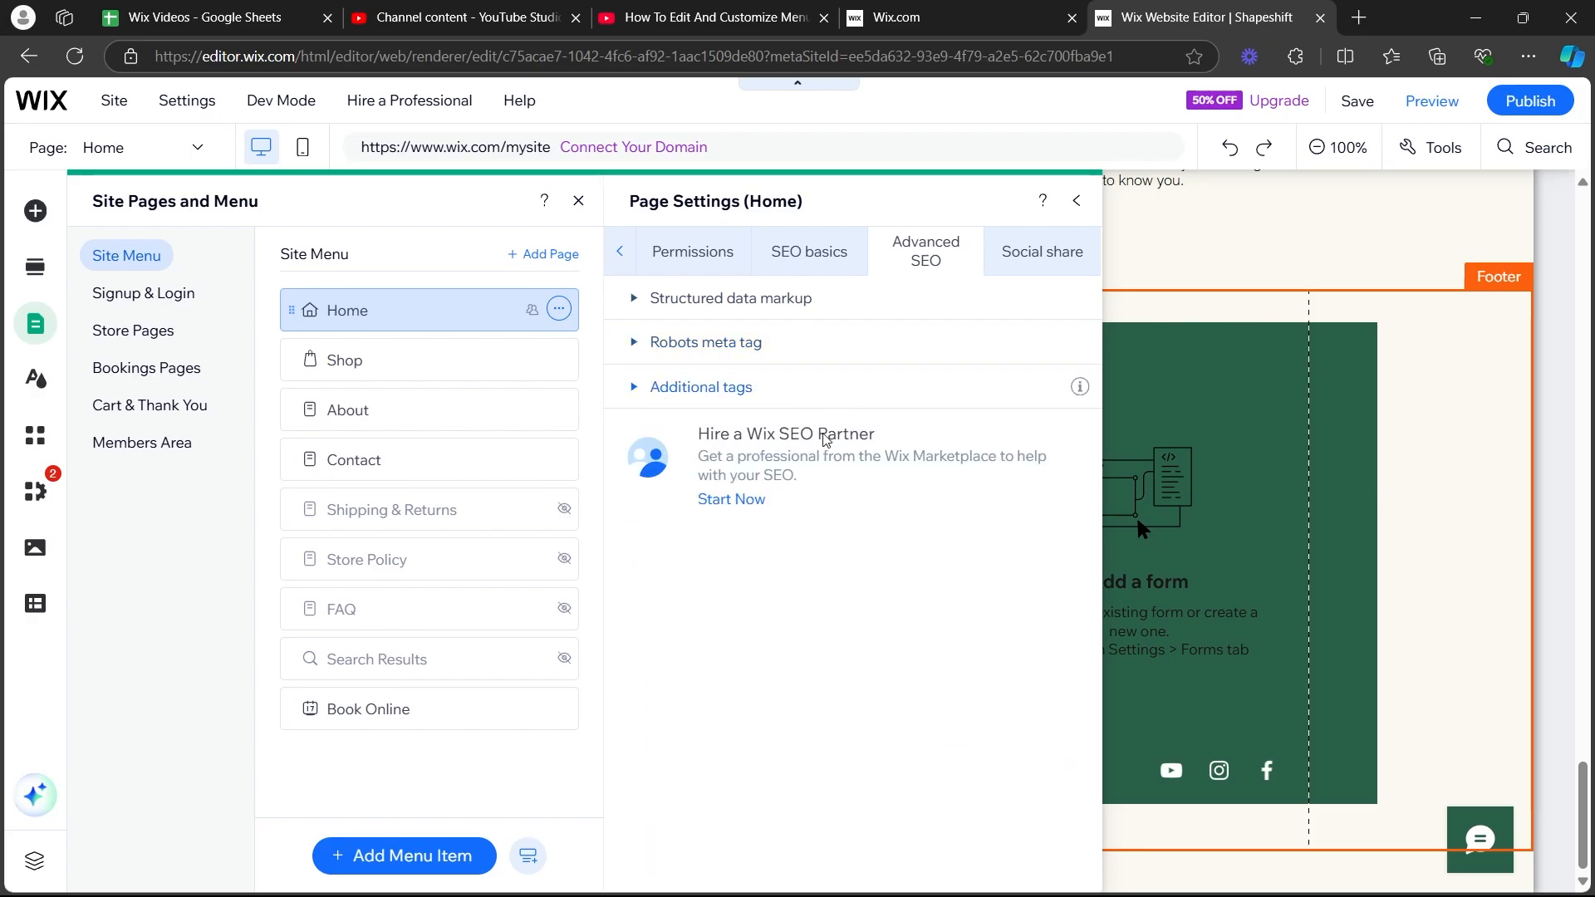
- Review the Home page's social share settings, including the preview image, og:title and og:description
{"action": "left_click", "coordinate": [1030, 264]}
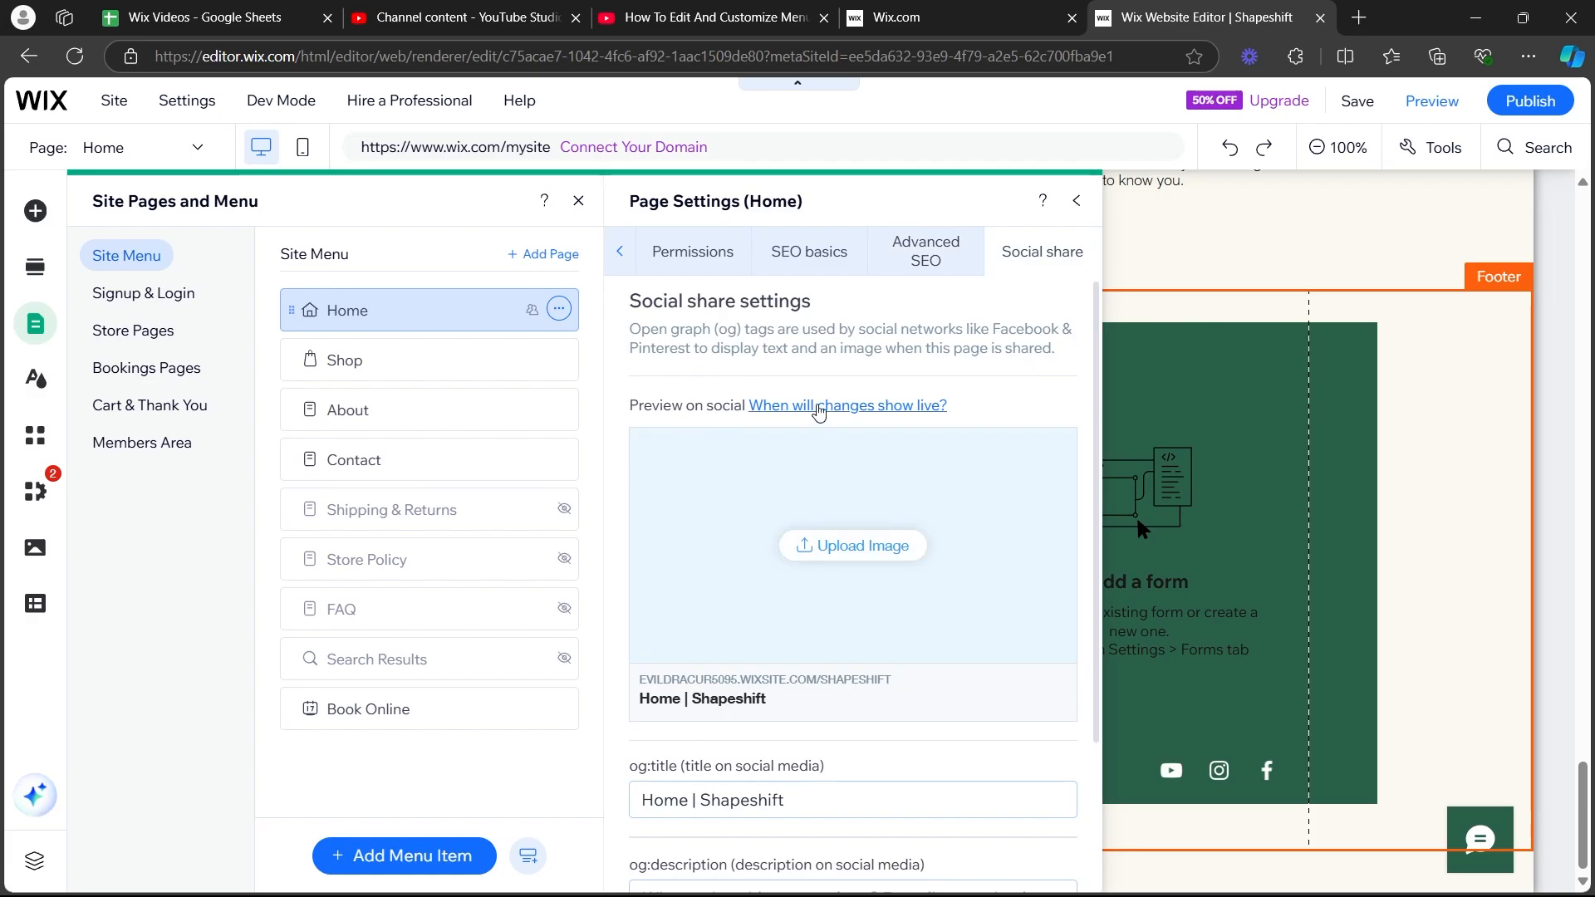
{"action": "scroll", "coordinate": [880, 556], "scroll_direction": "down", "scroll_amount": 3}
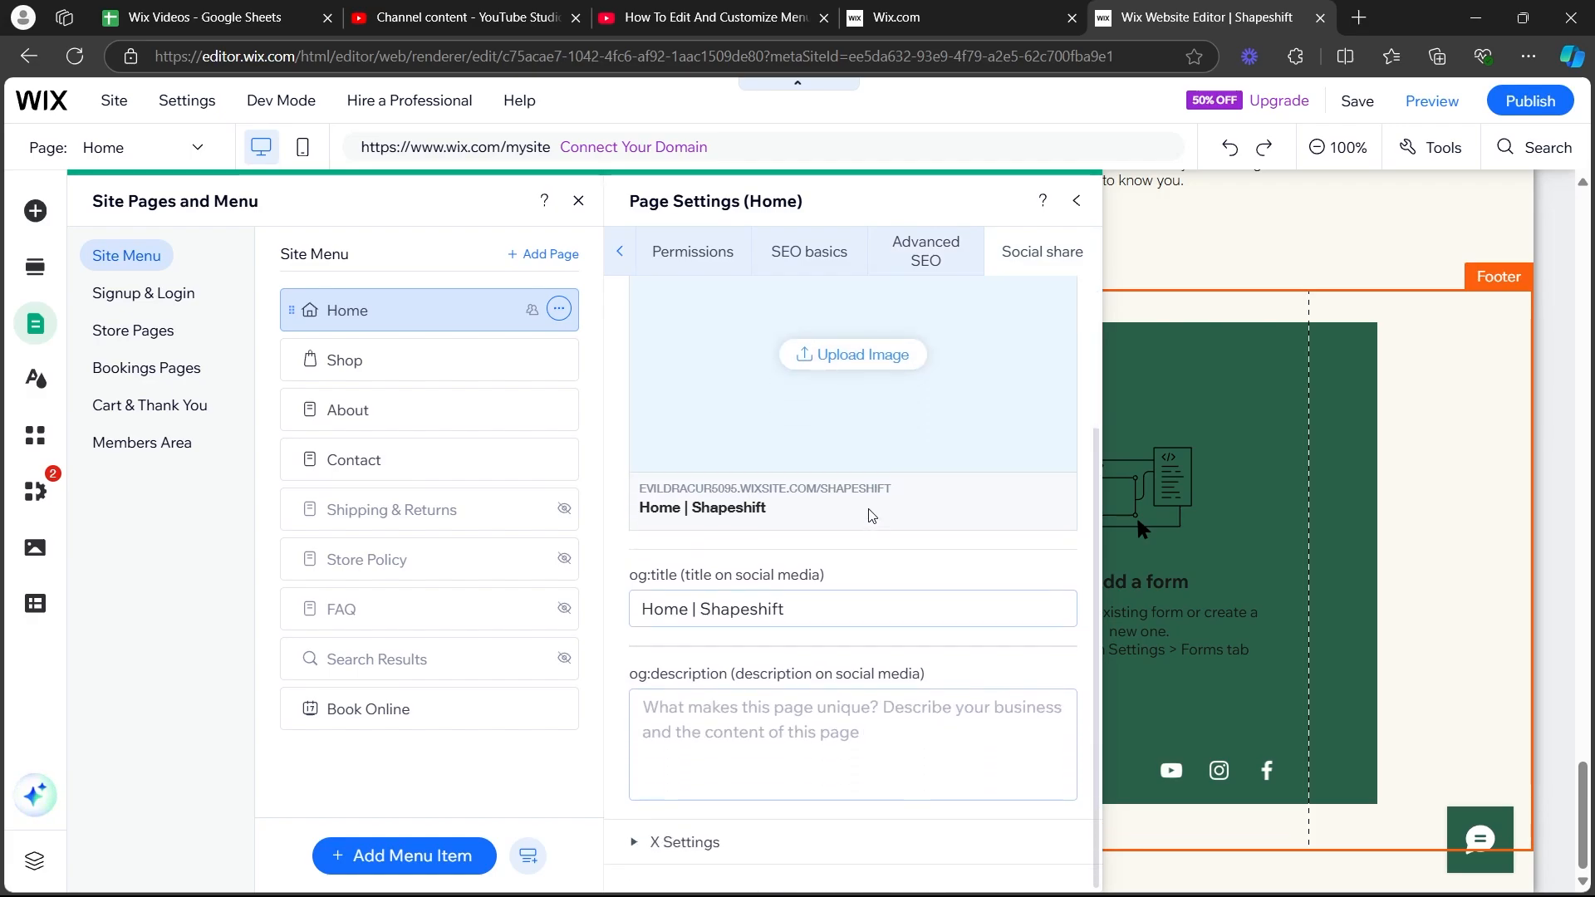
{"action": "scroll", "coordinate": [675, 316], "scroll_direction": "up", "scroll_amount": 3}
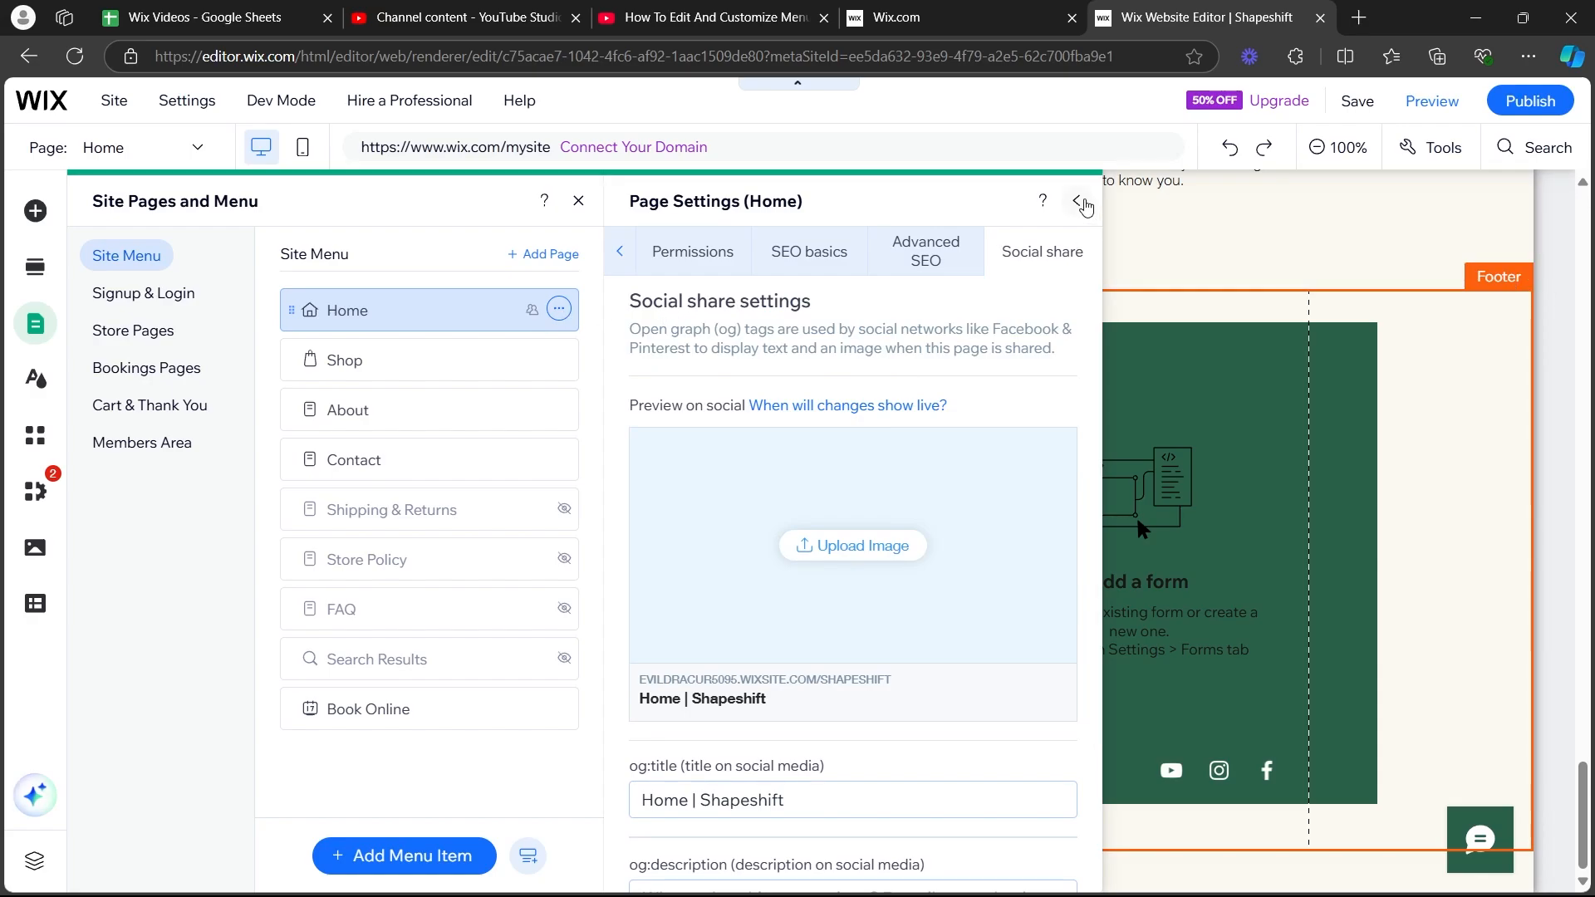
- Return to the site menu's page list to view the Shop page's options, and close the list
{"action": "left_click", "coordinate": [1076, 200]}
{"action": "left_click", "coordinate": [559, 358]}
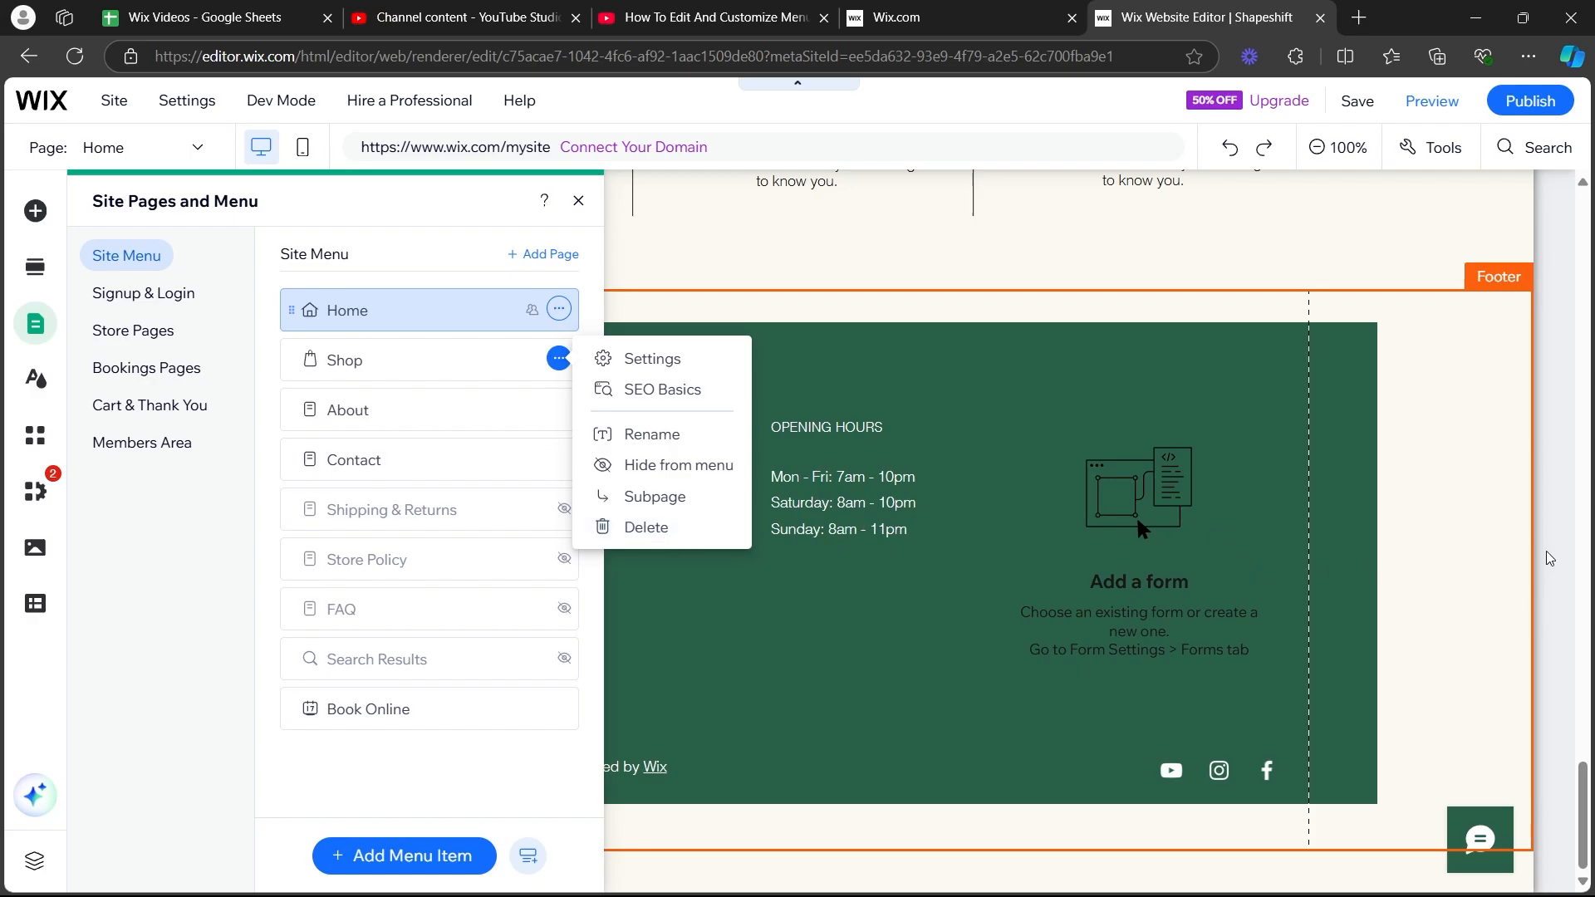
{"action": "left_click", "coordinate": [35, 323]}
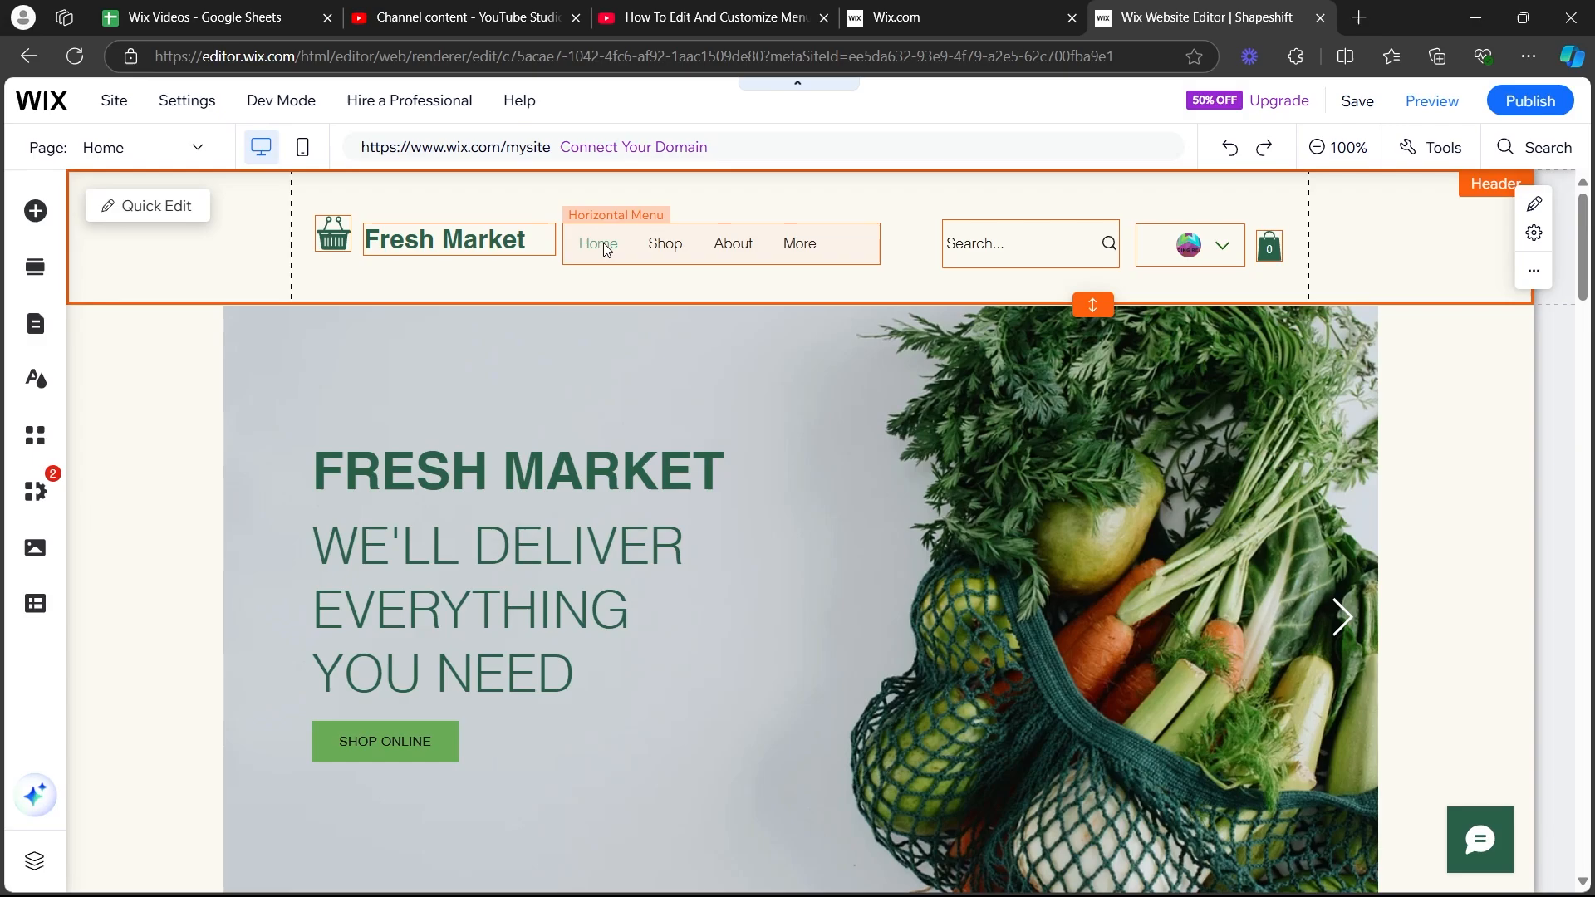
- Select the horizontal menu in the site header and move it slightly up and to the right
{"action": "left_click", "coordinate": [603, 248]}
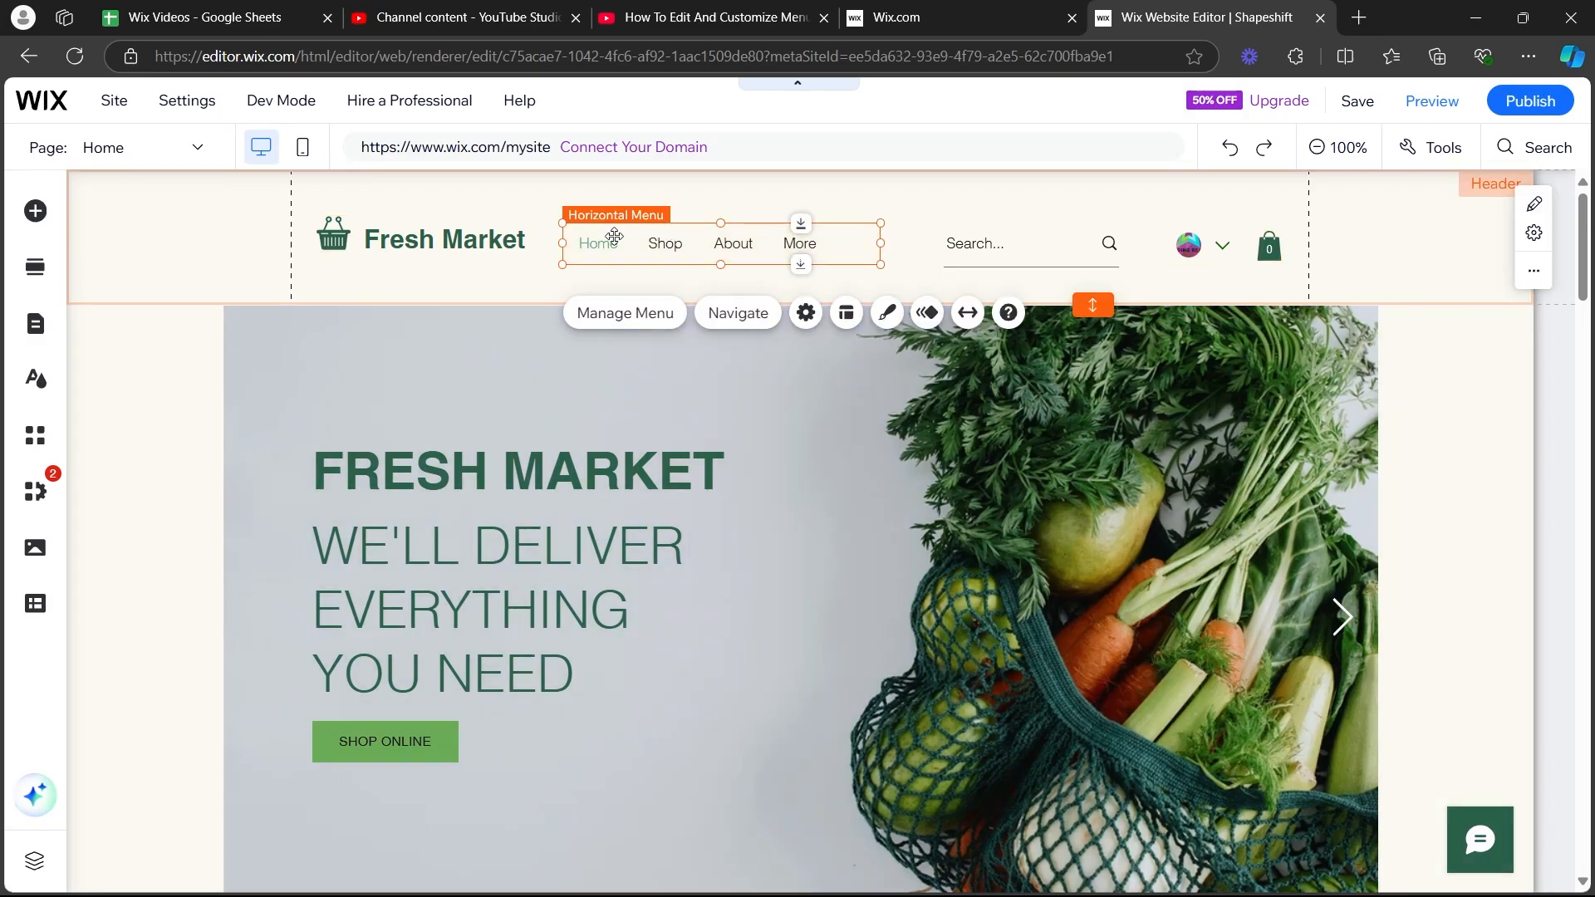
{"action": "left_click_drag", "start_coordinate": [674, 252], "coordinate": [678, 246]}
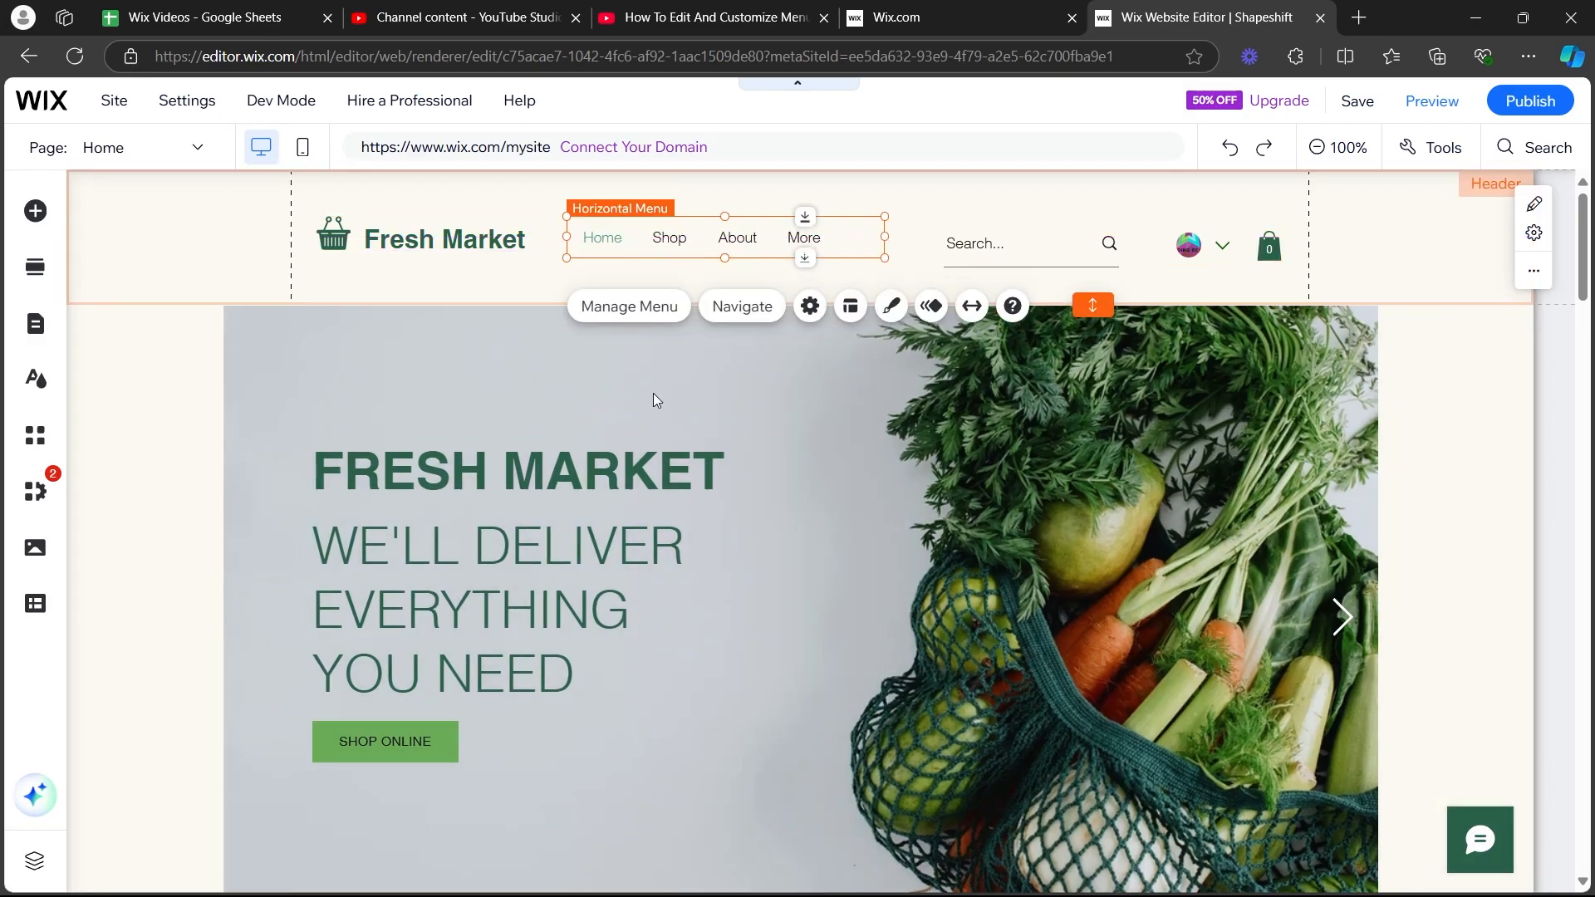
- Set the header's horizontal menu as an advanced menu and look at the options for its Home item
{"action": "left_click", "coordinate": [642, 318]}
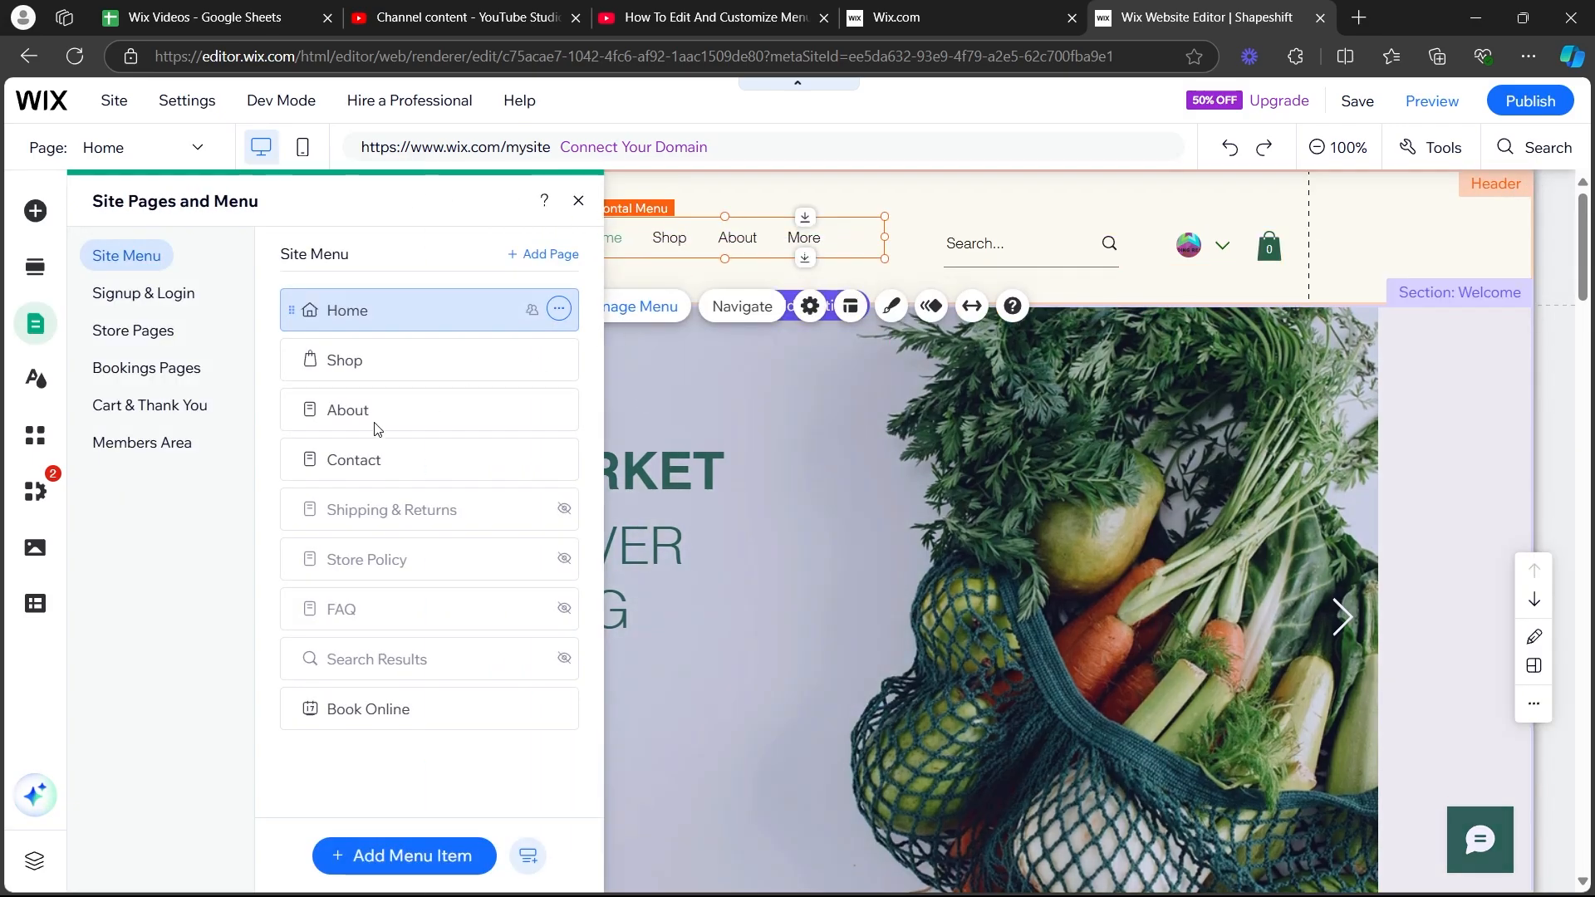
{"action": "left_click", "coordinate": [818, 309]}
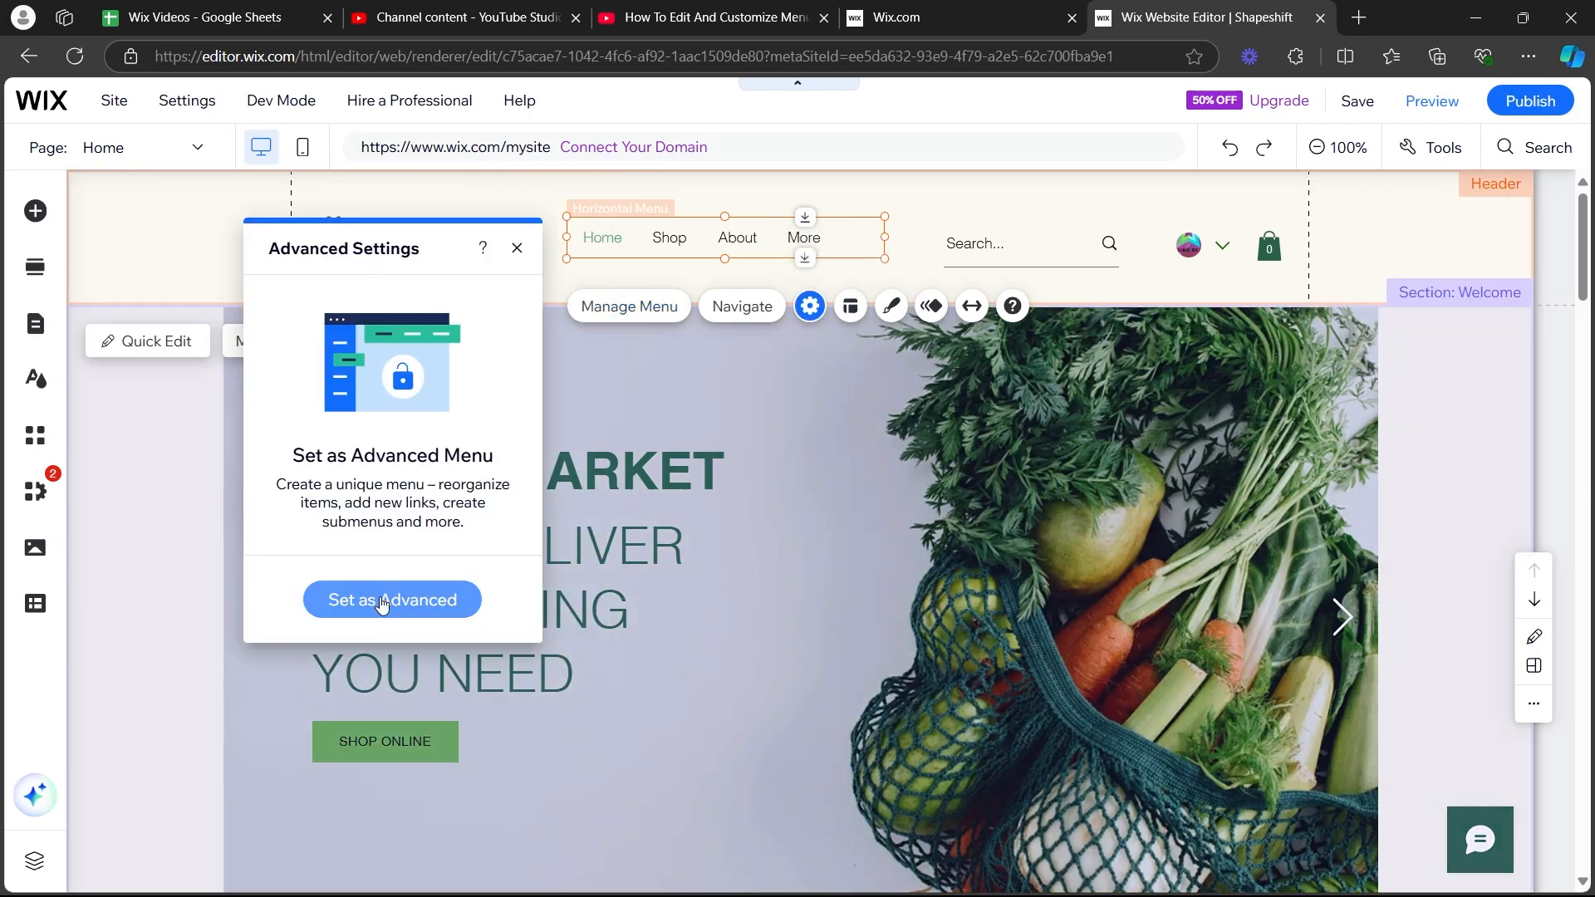
{"action": "left_click", "coordinate": [382, 598]}
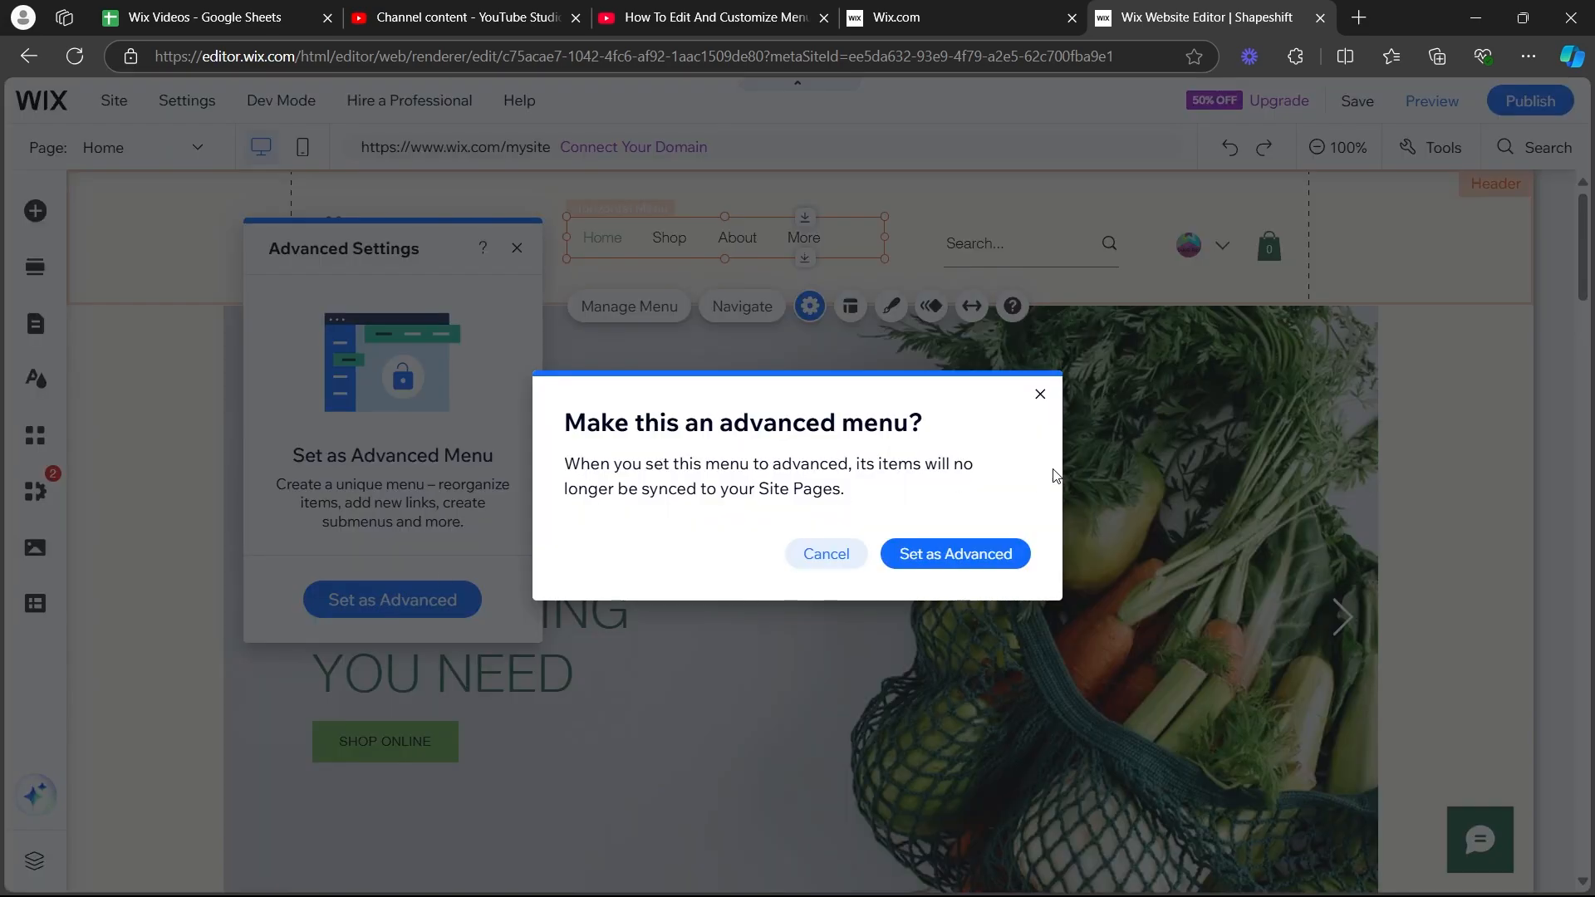
{"action": "left_click", "coordinate": [941, 564]}
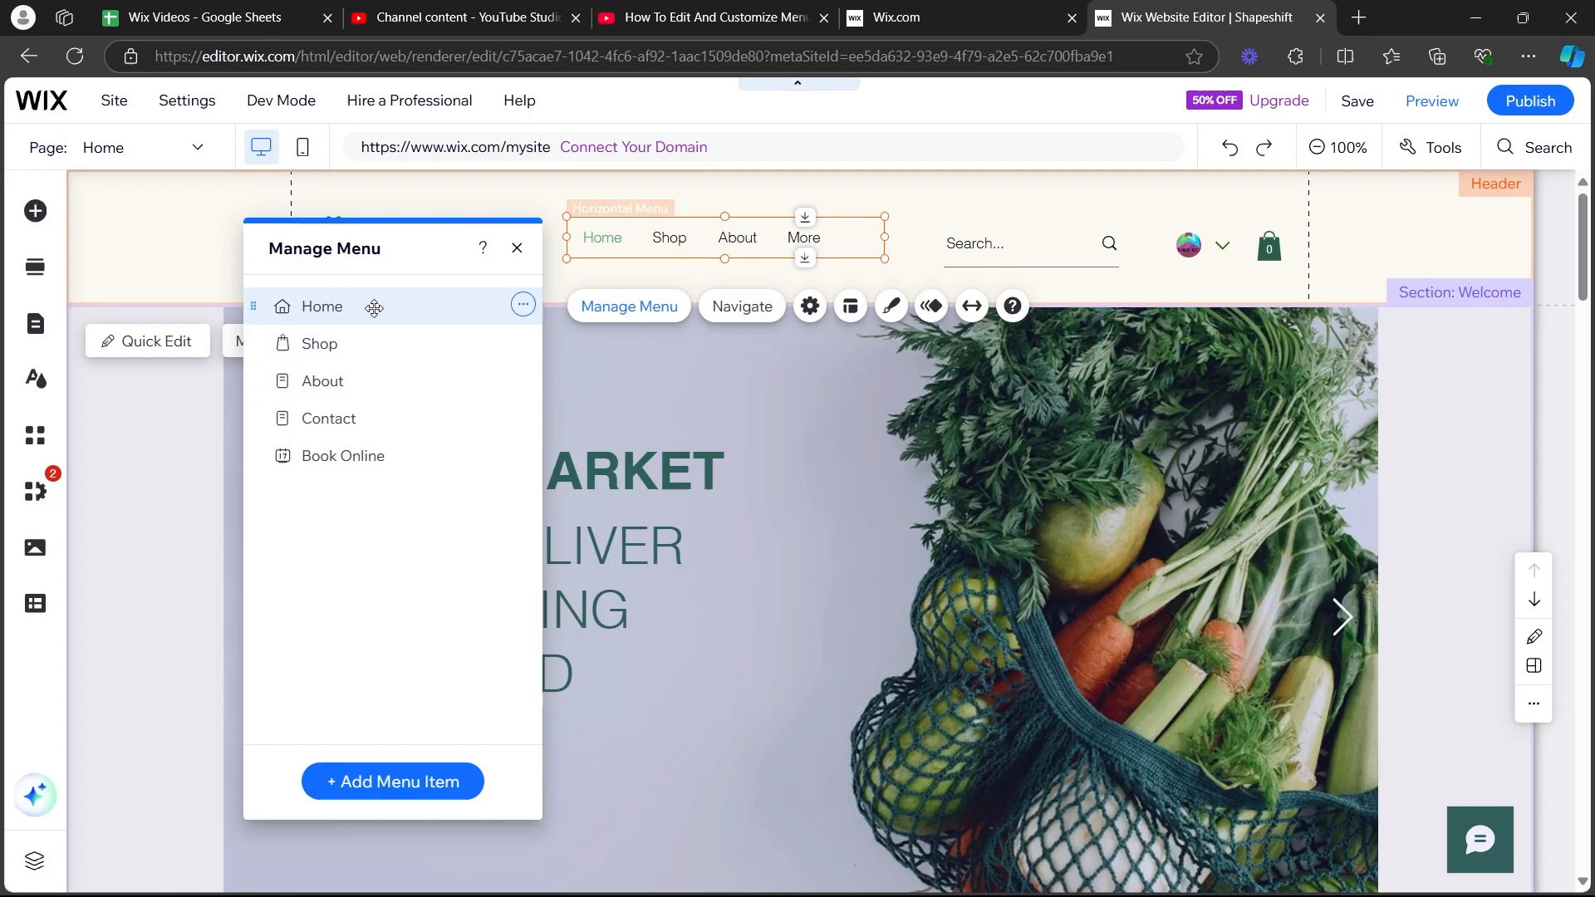
{"action": "left_click", "coordinate": [522, 306]}
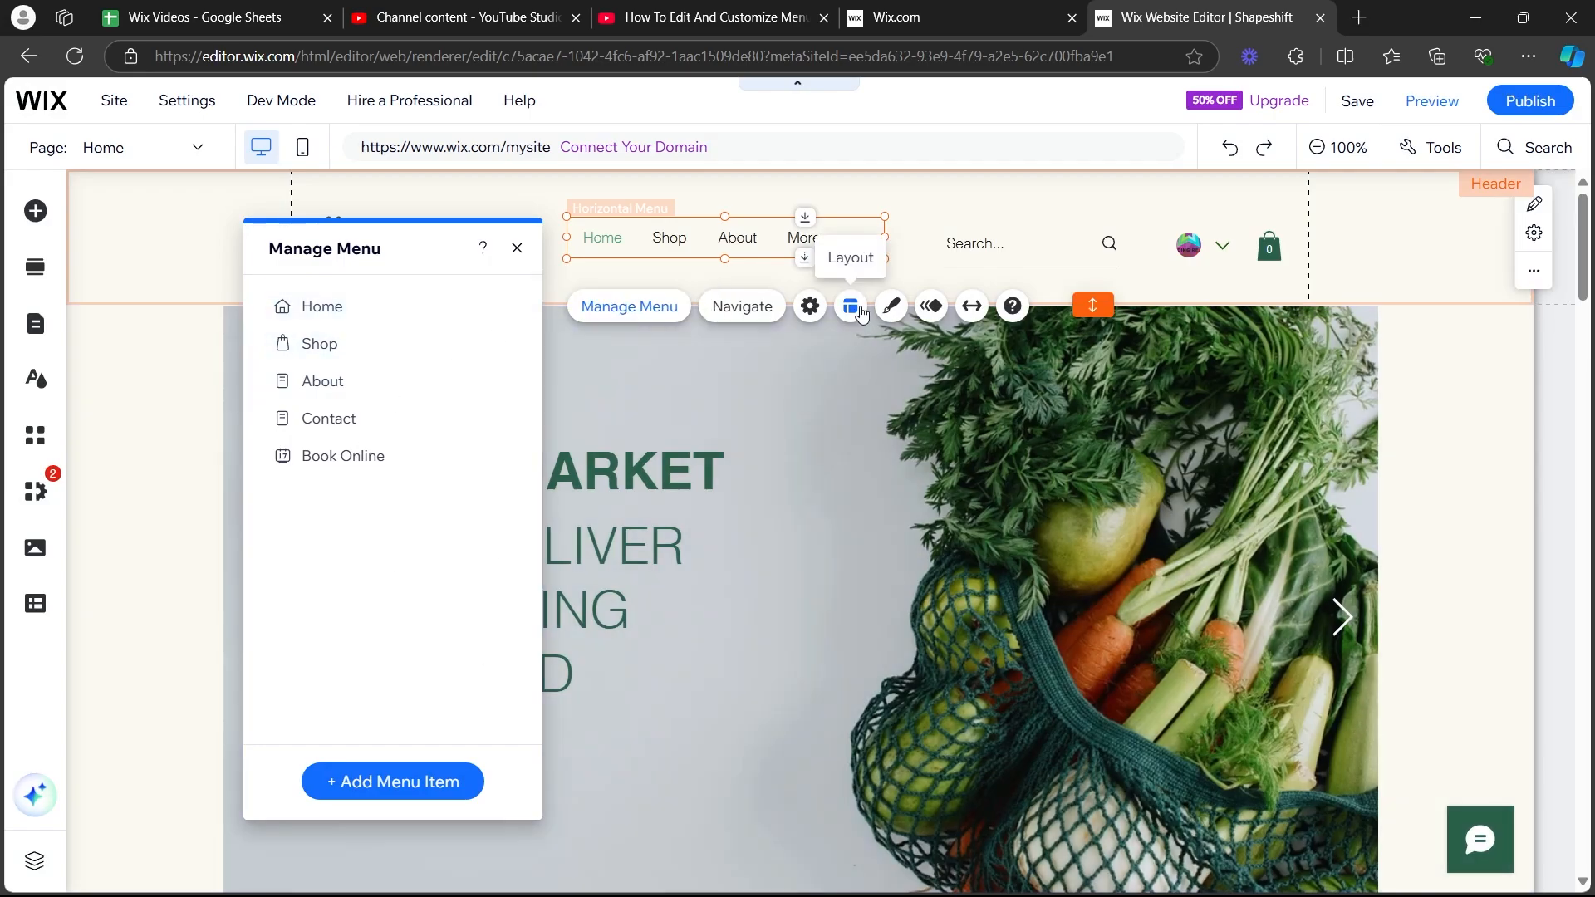
- Review the horizontal menu's layout settings, including text alignment, item alignment, item direction and the label for hidden items
{"action": "left_click", "coordinate": [849, 306]}
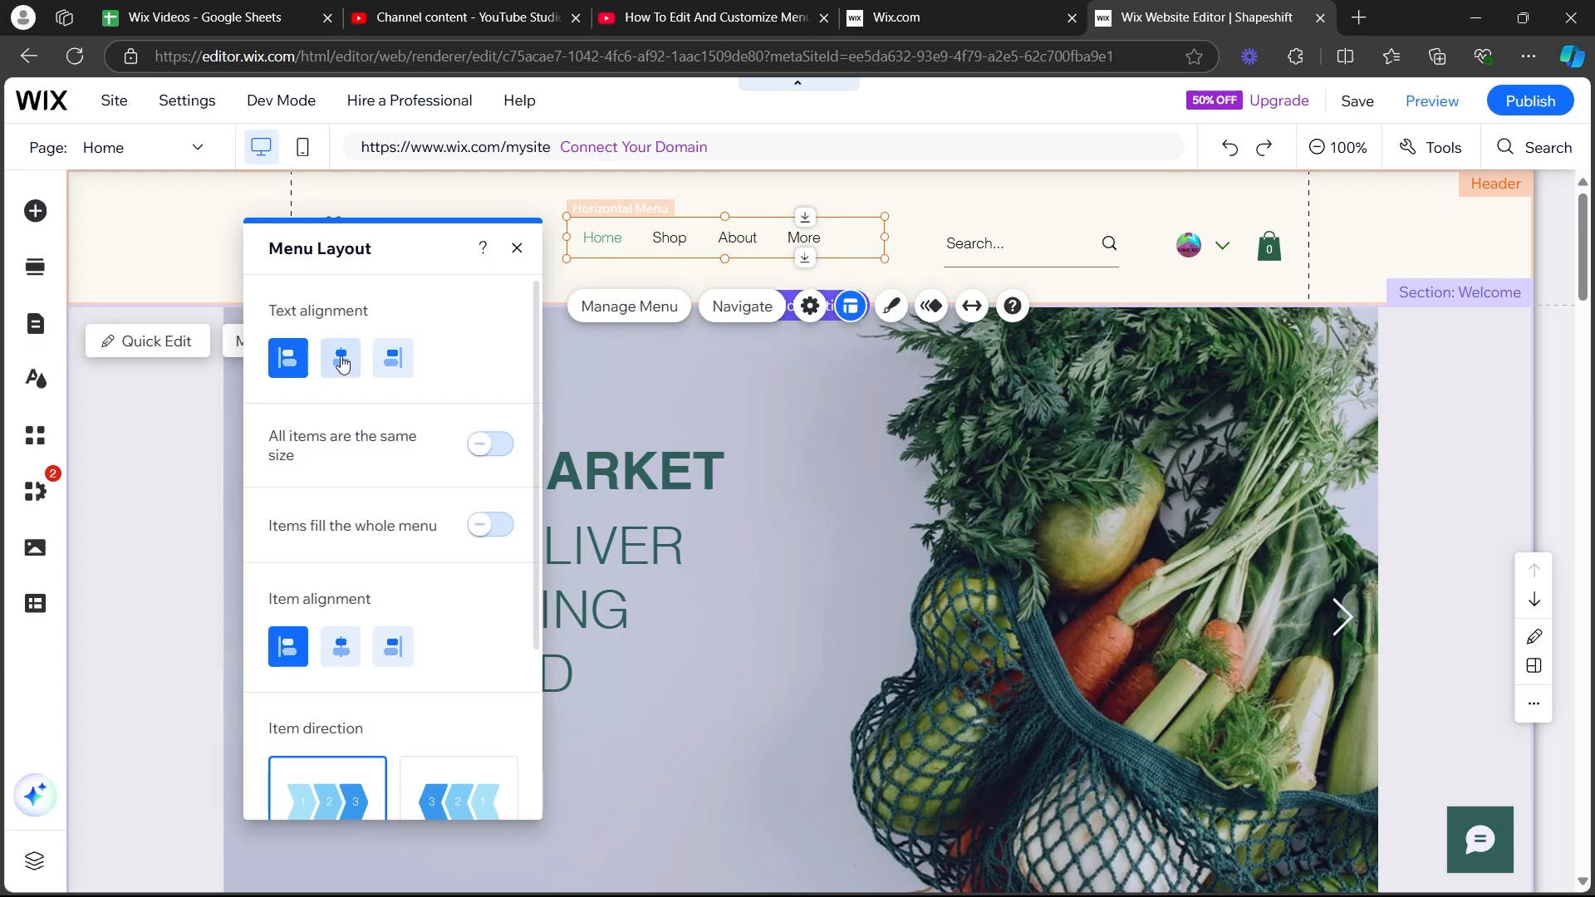
{"action": "scroll", "coordinate": [366, 373], "scroll_direction": "down", "scroll_amount": 3}
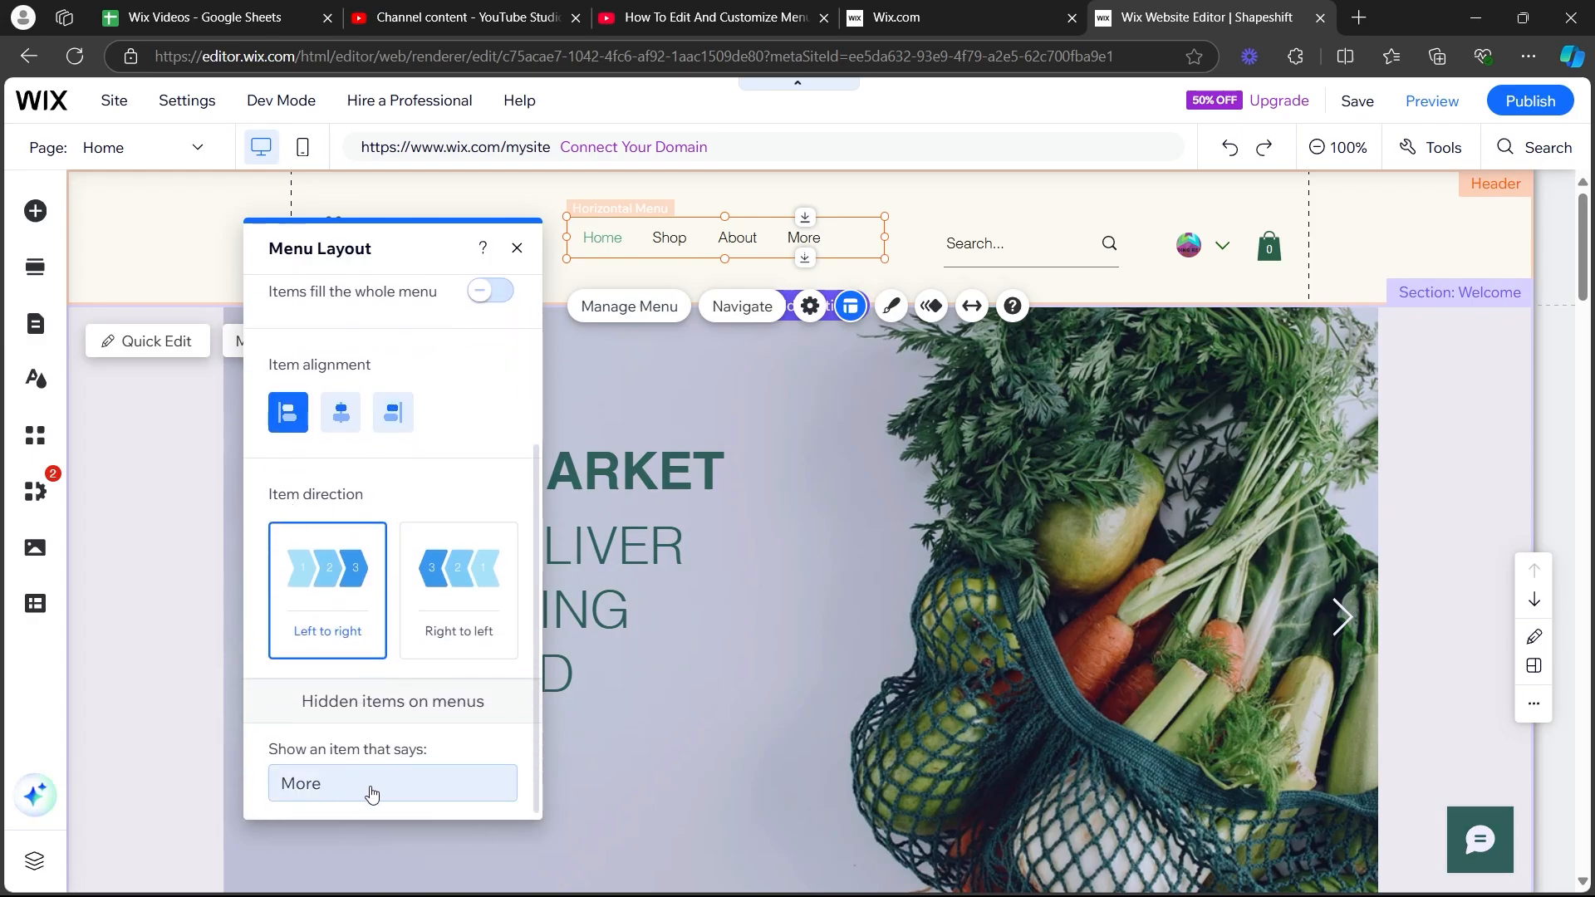
{"action": "left_click", "coordinate": [367, 787]}
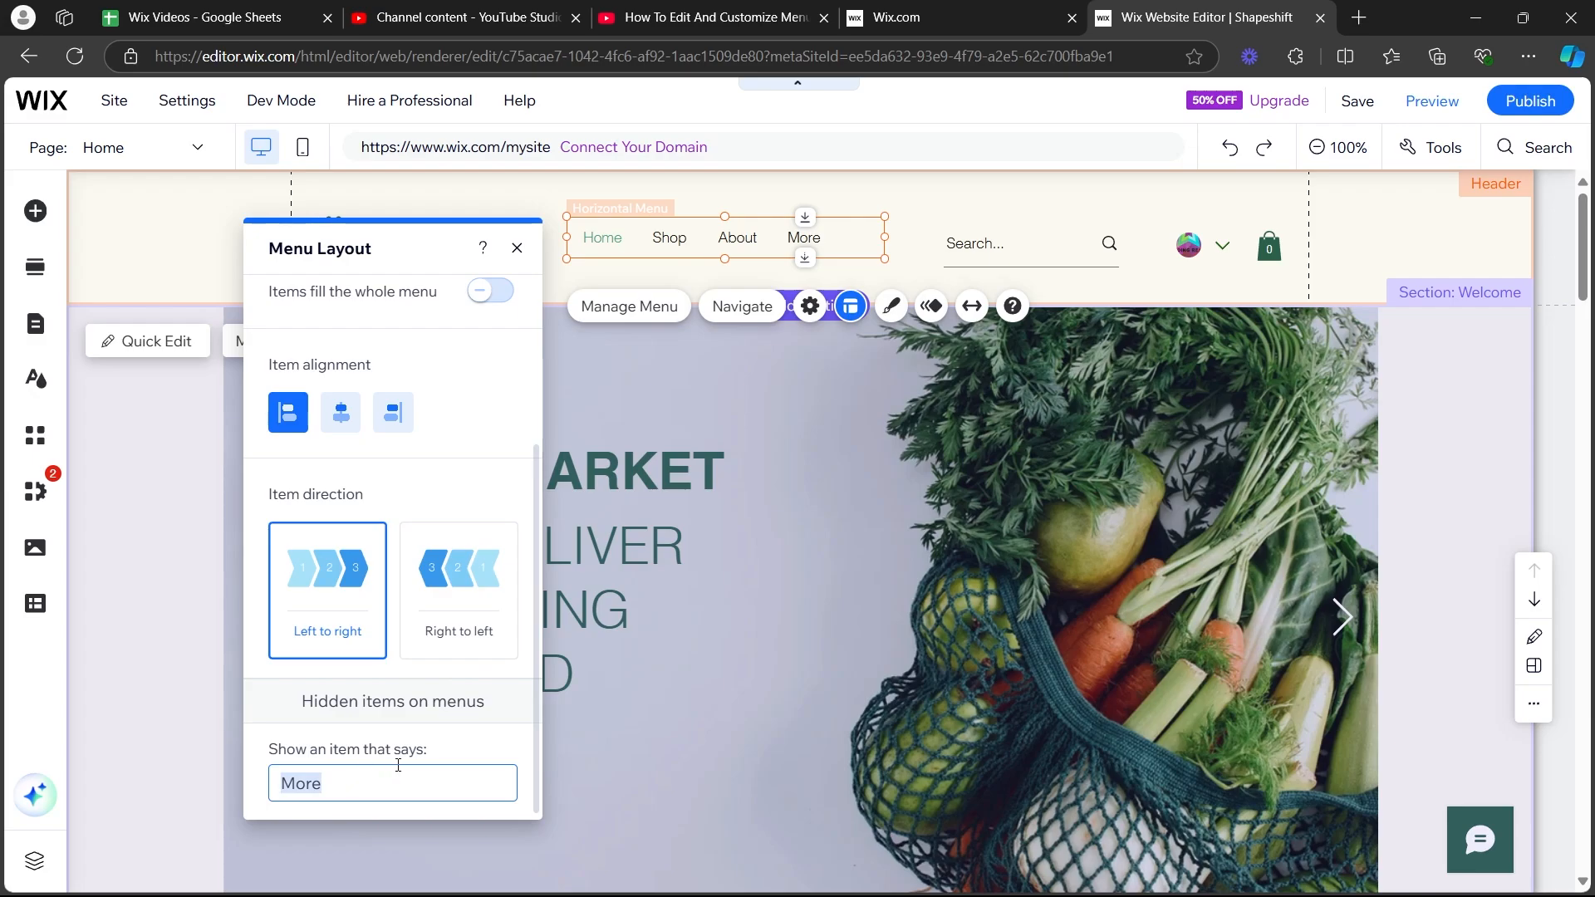
- Browse the menu design presets and apply the one with bold purple items divided by thin vertical separators
{"action": "left_click", "coordinate": [890, 305]}
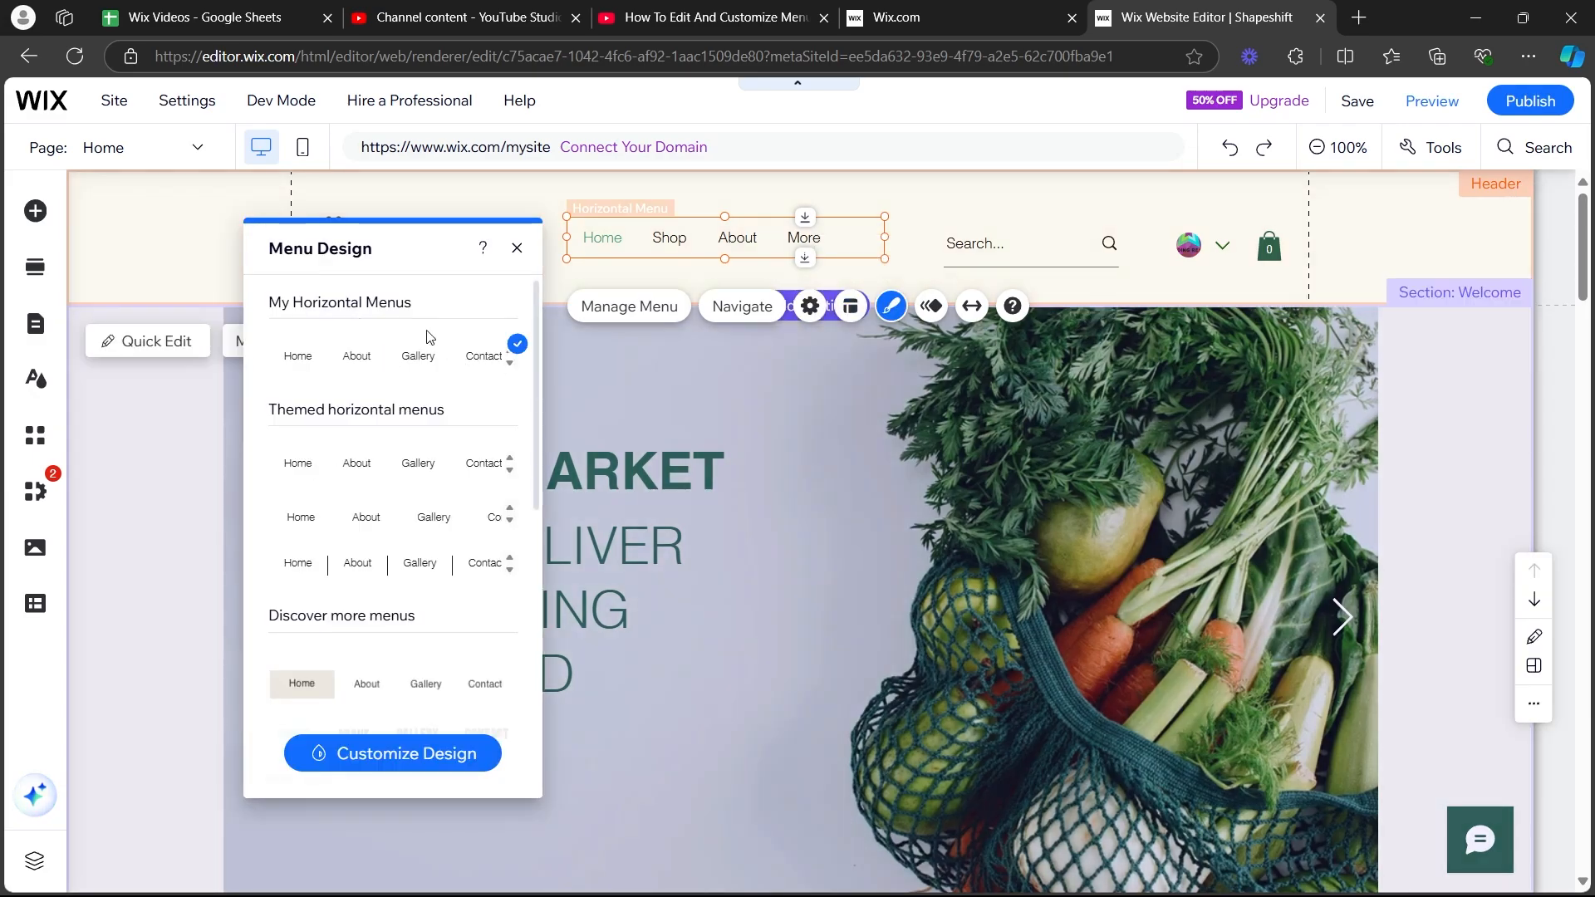
{"action": "scroll", "coordinate": [357, 362], "scroll_direction": "down", "scroll_amount": 2}
{"action": "scroll", "coordinate": [391, 378], "scroll_direction": "down", "scroll_amount": 2}
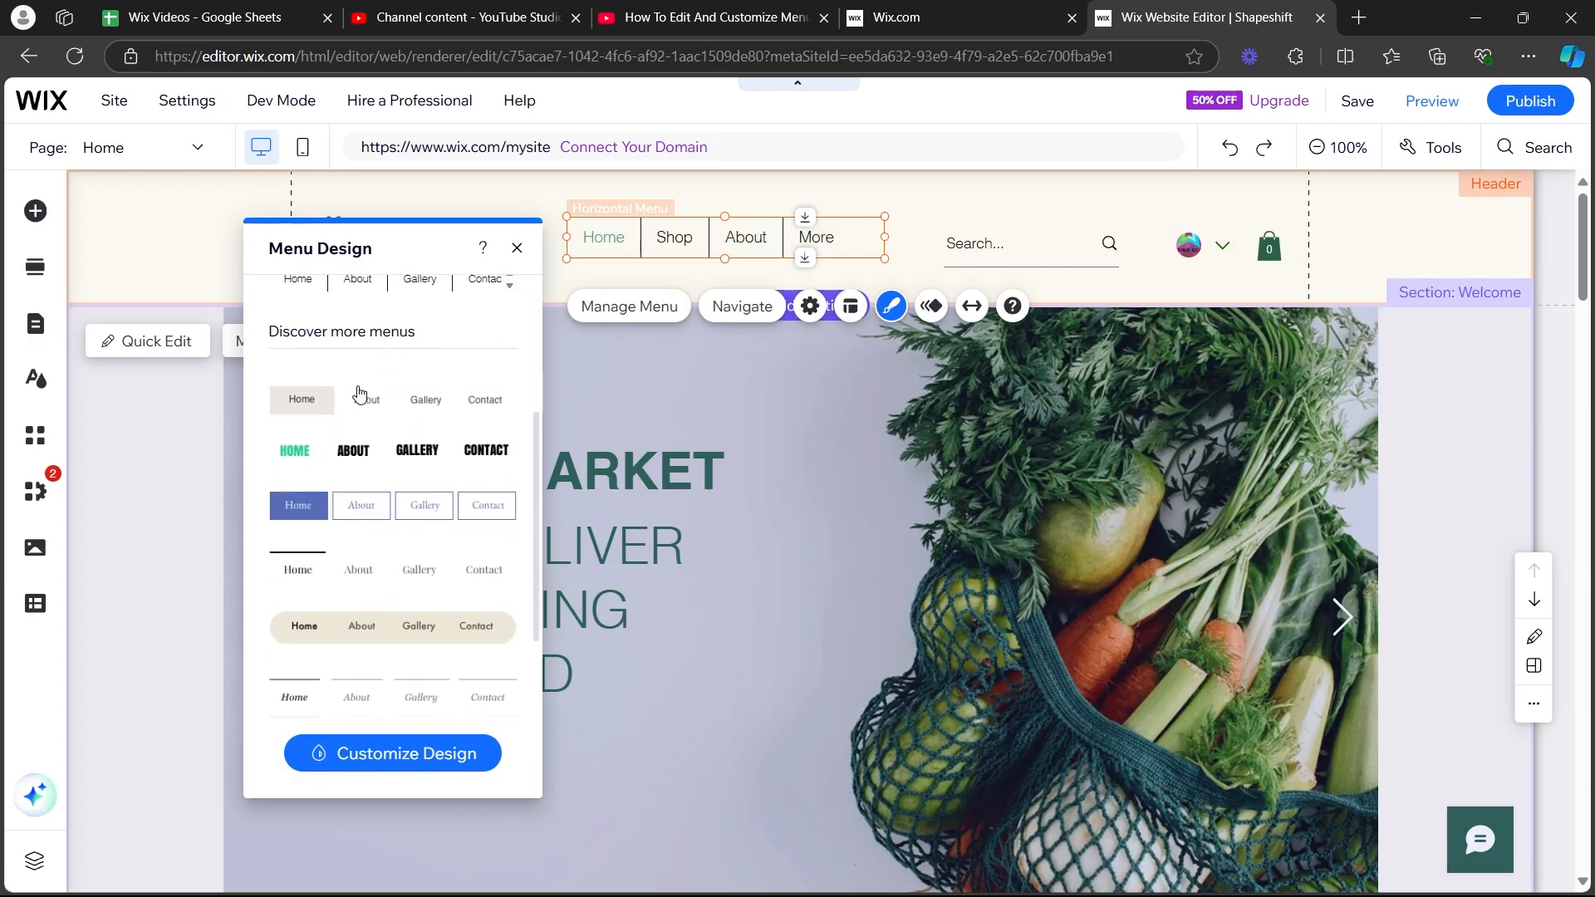
{"action": "scroll", "coordinate": [398, 399], "scroll_direction": "down", "scroll_amount": 4}
{"action": "left_click", "coordinate": [430, 482]}
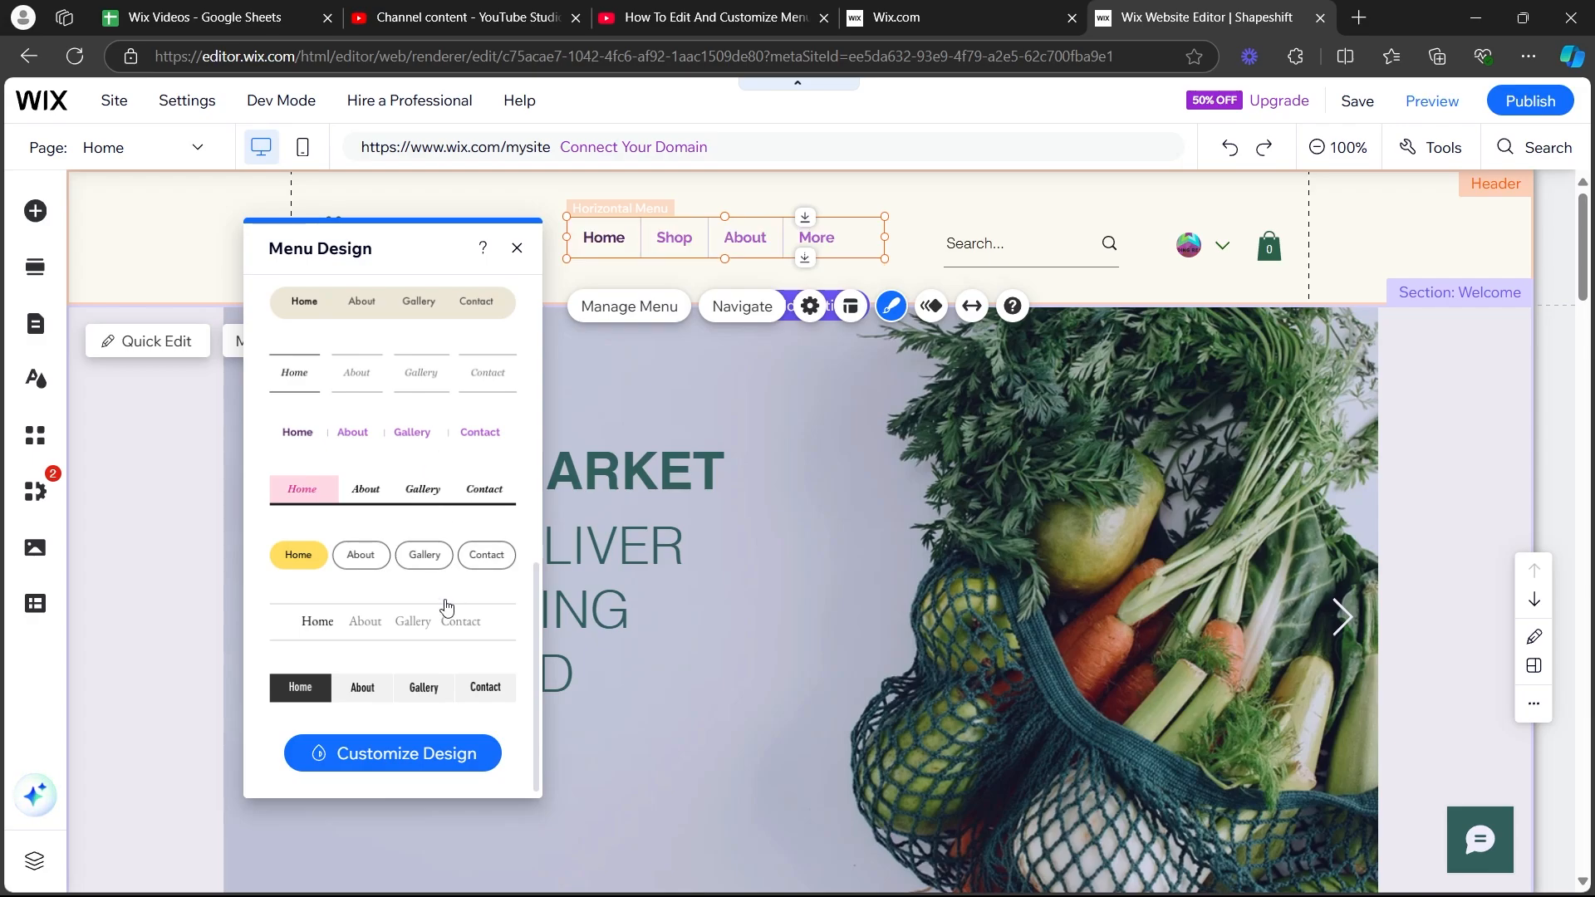
{"action": "left_click", "coordinate": [384, 444]}
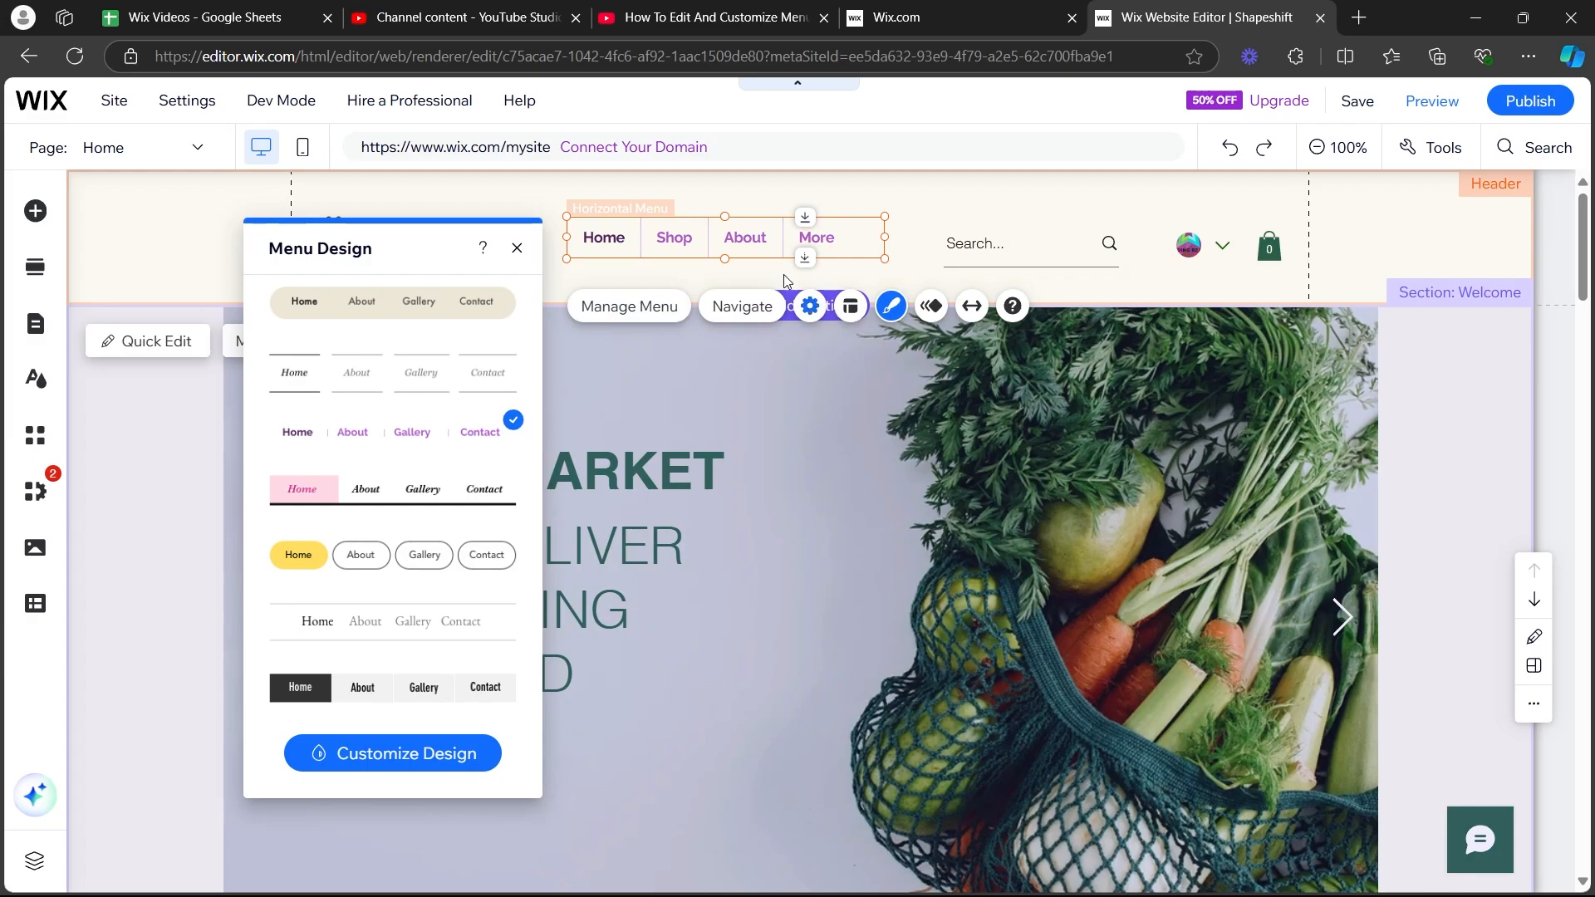
- Try the Fade animation on the horizontal menu, apply Shrink instead, and open the Shrink animation's settings
{"action": "left_click", "coordinate": [934, 306]}
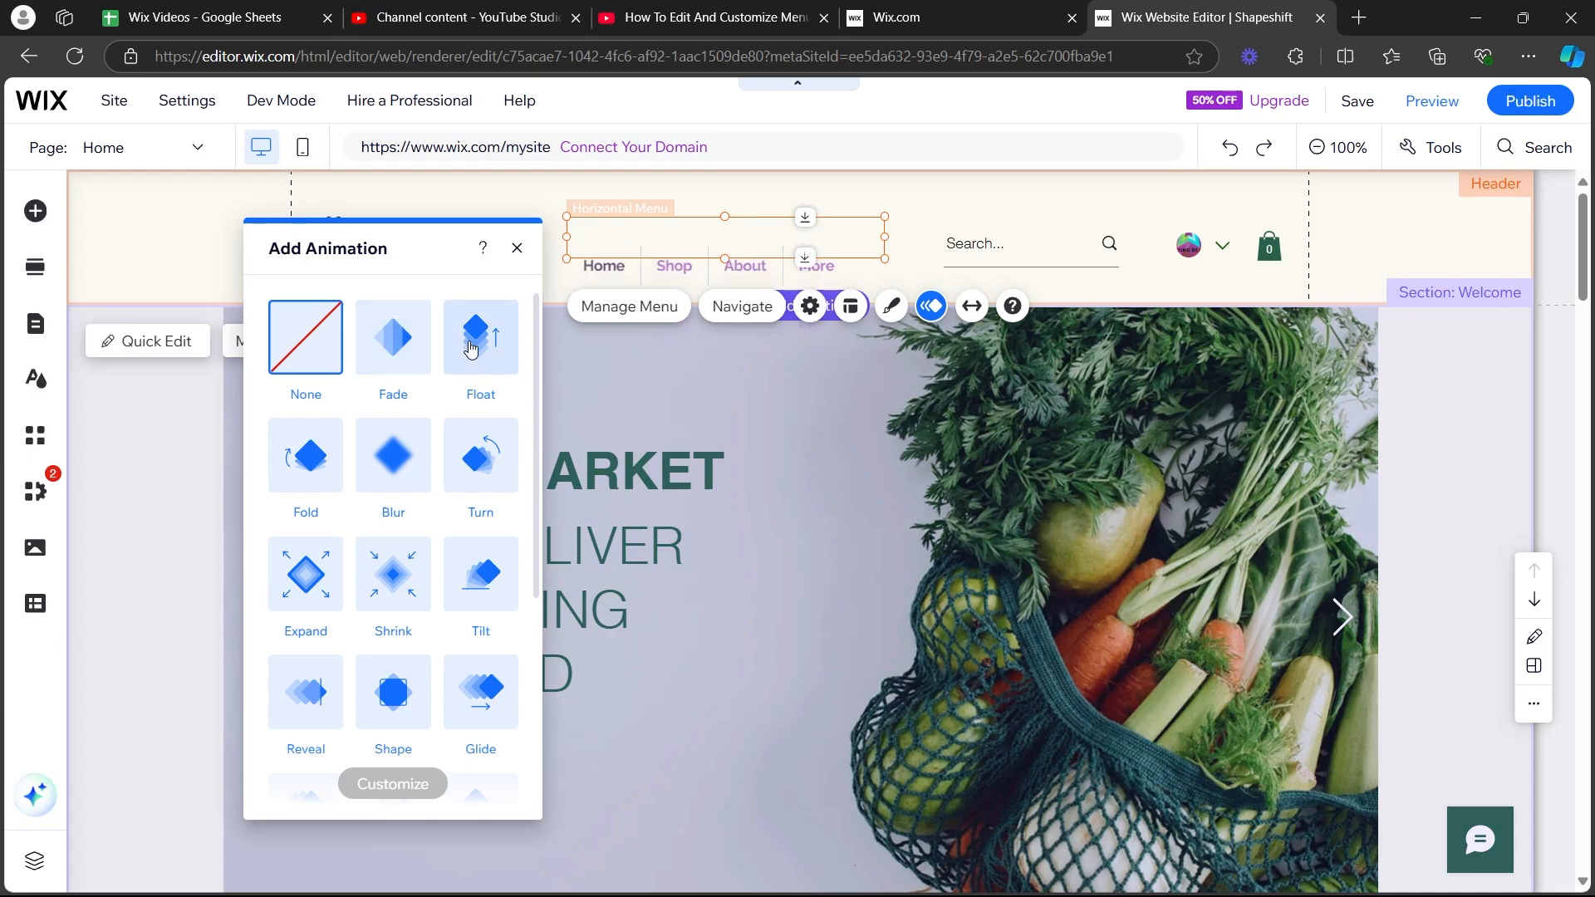
{"action": "left_click", "coordinate": [419, 348]}
{"action": "left_click", "coordinate": [394, 591]}
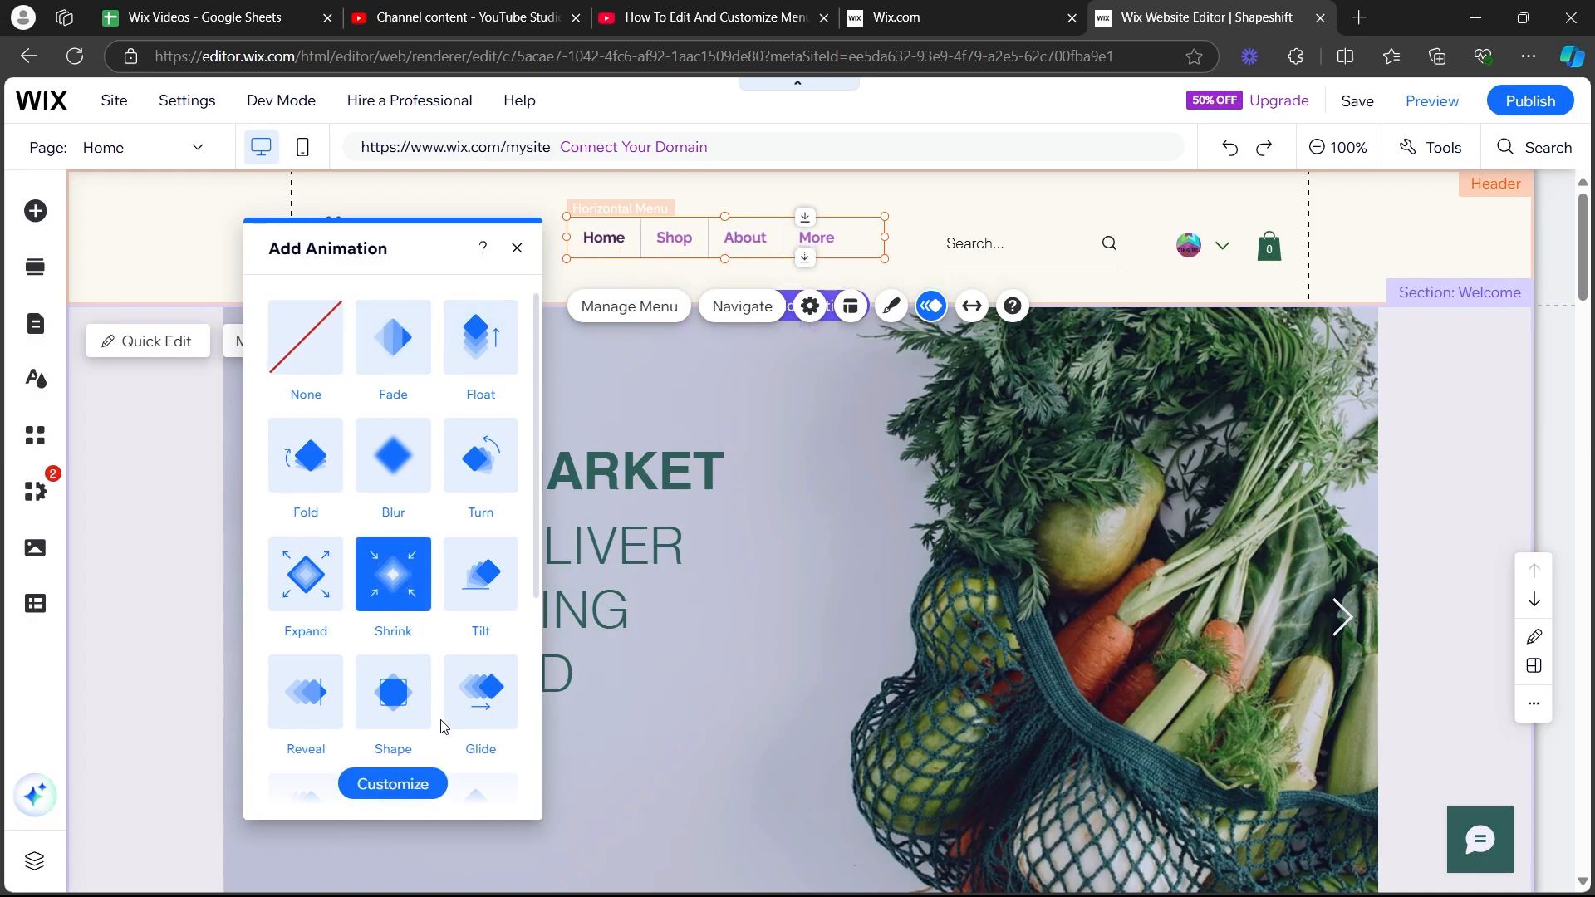
{"action": "left_click", "coordinate": [418, 787]}
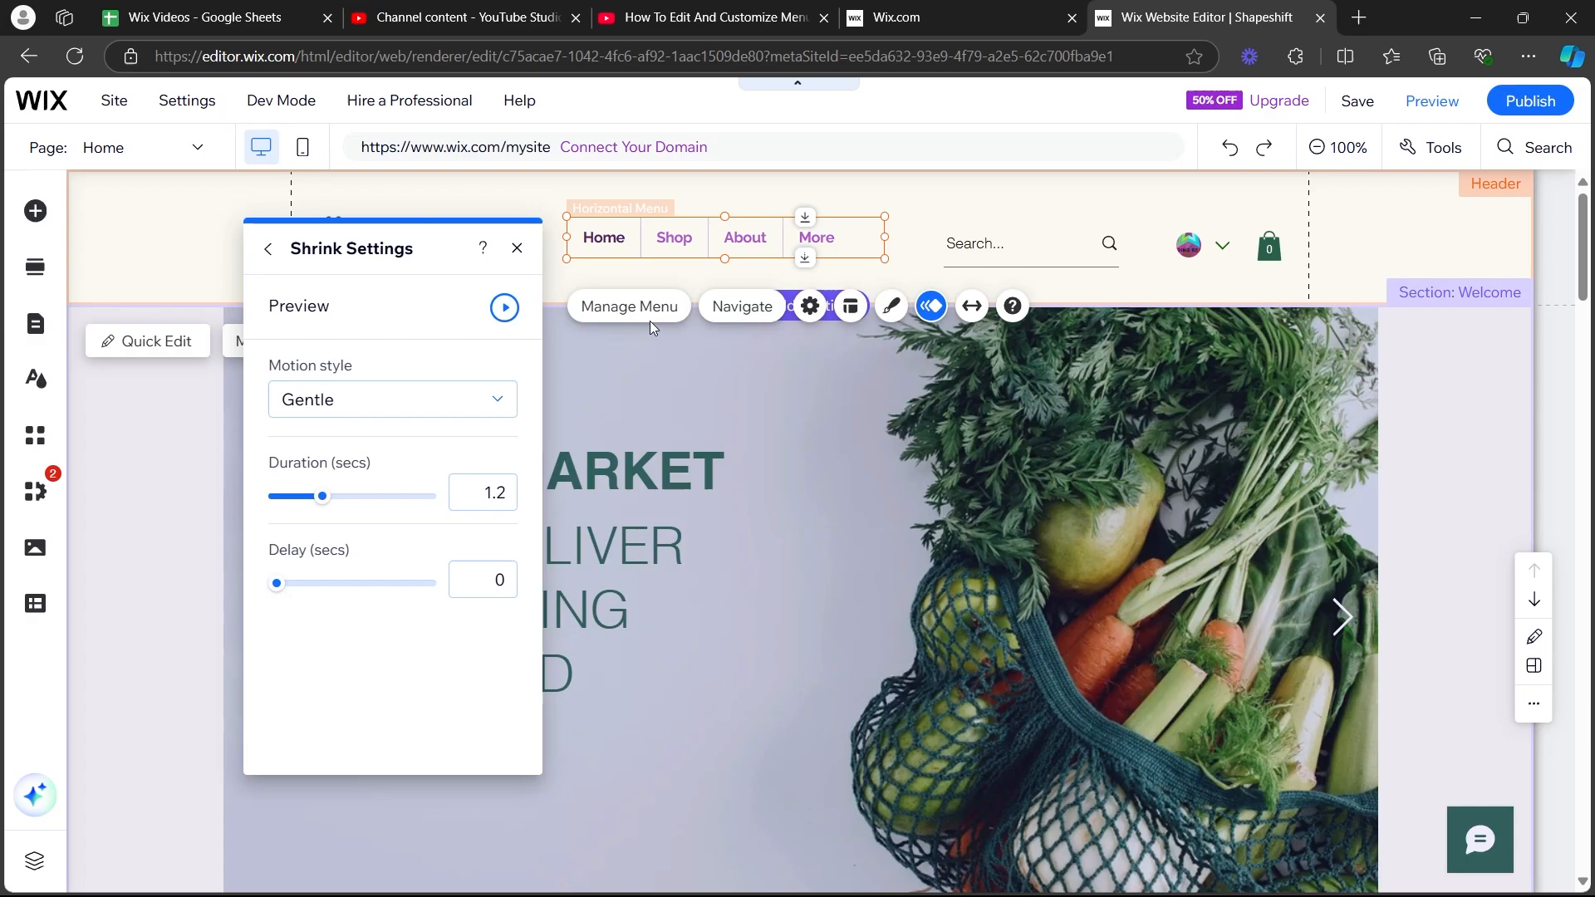
- Check the menu's full-width stretch option, widen the menu so Contact fits beside About, and shift the search box to make room
{"action": "left_click", "coordinate": [983, 323]}
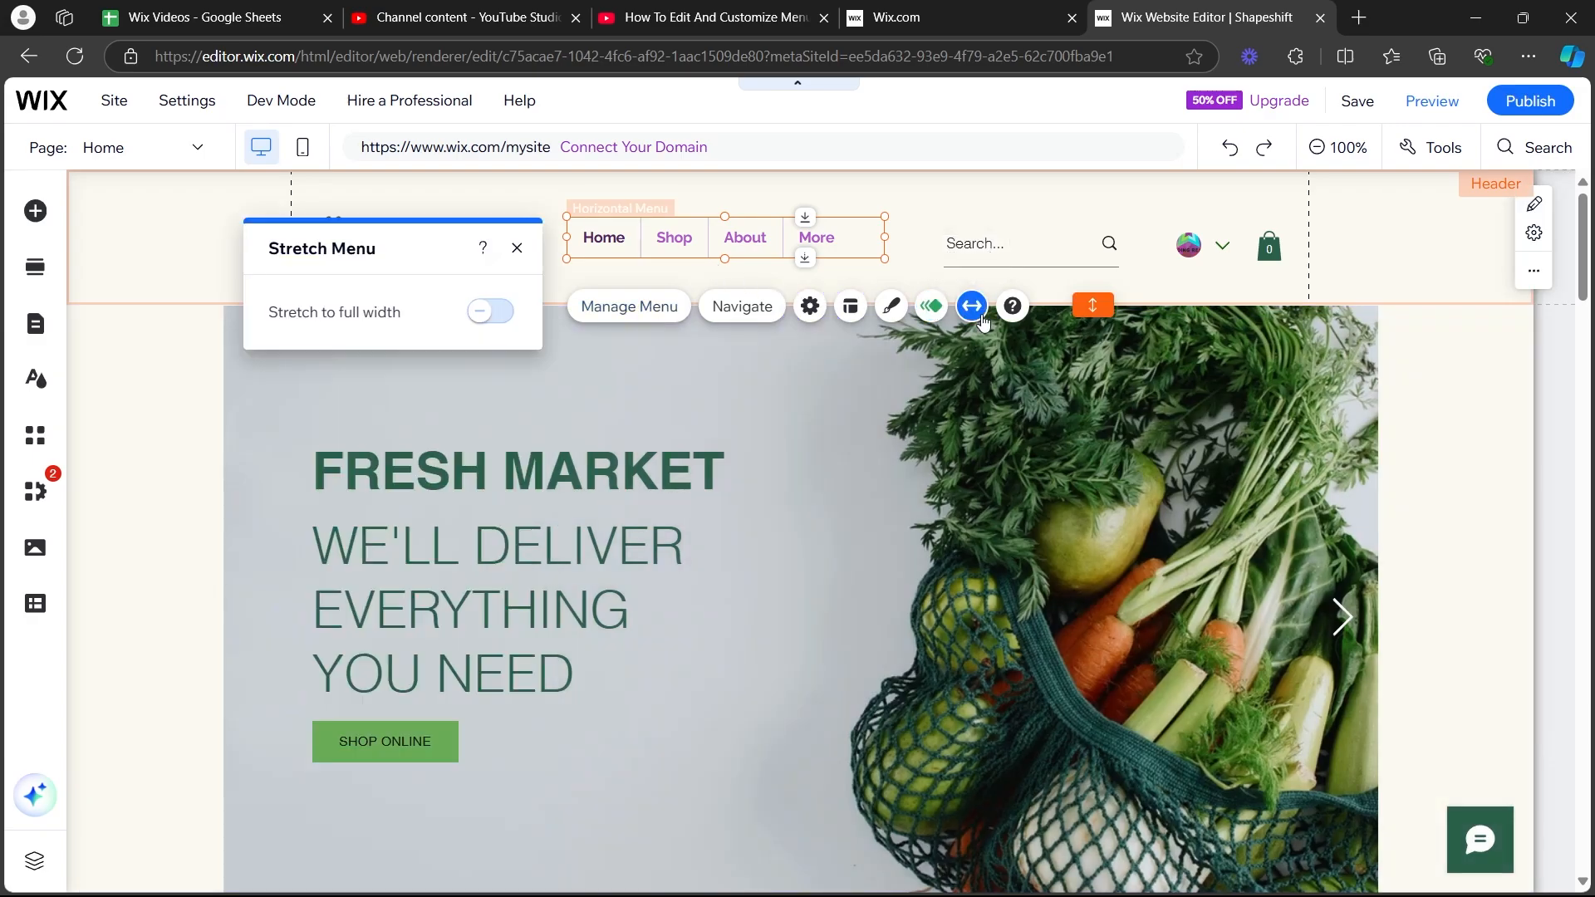
{"action": "left_click_drag", "start_coordinate": [884, 235], "coordinate": [951, 228]}
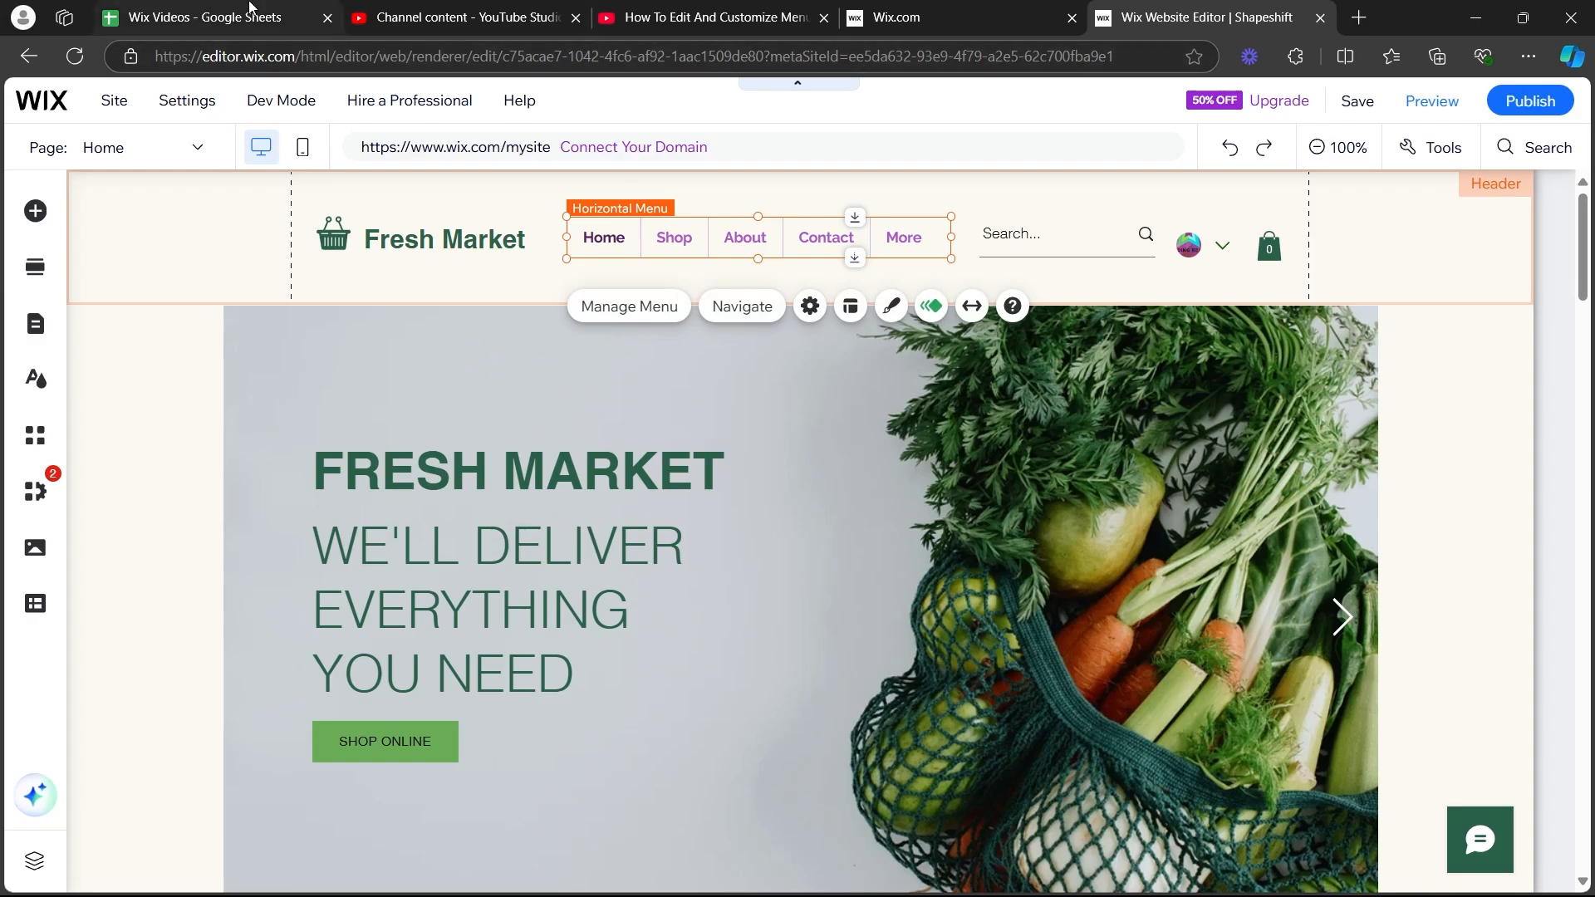